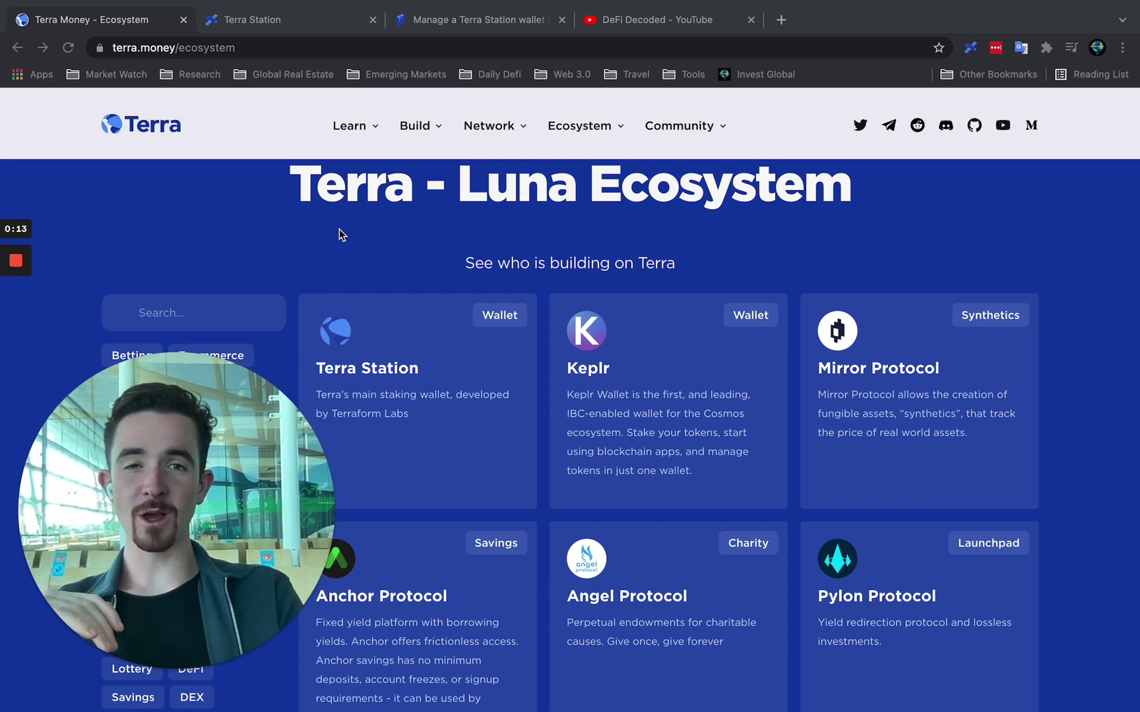
# Switch from the Terra ecosystem page to the DeFi Decoded YouTube playlist.
pyautogui.click(617, 20)
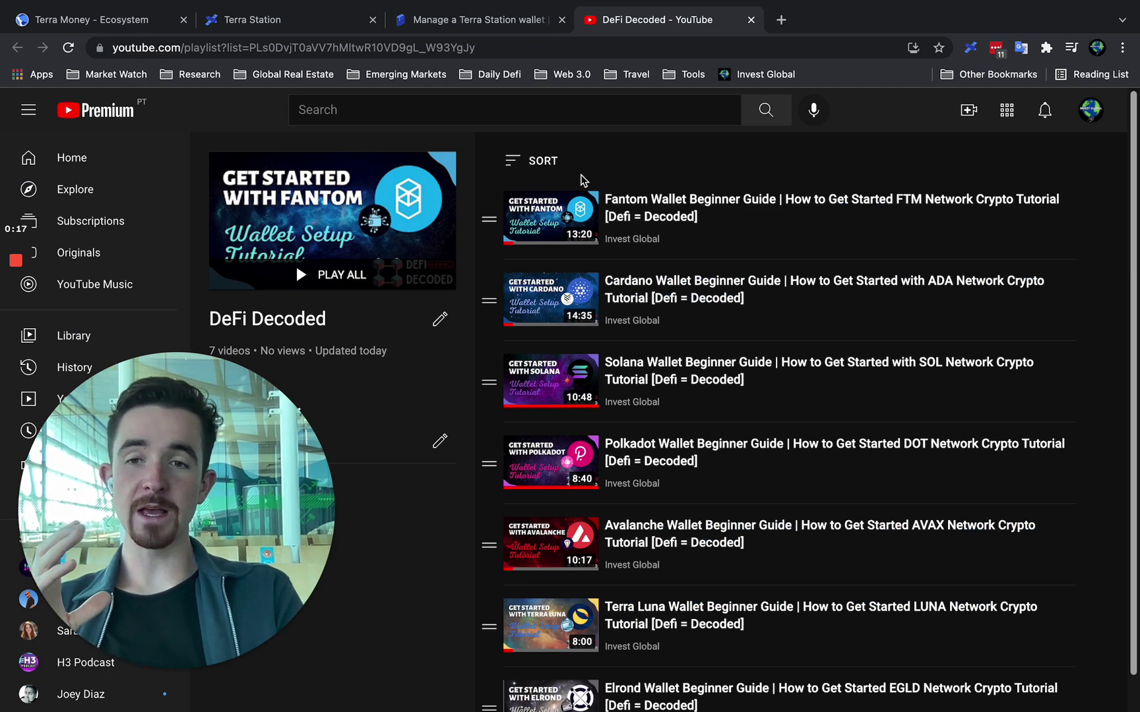
# Return from the YouTube playlist to the Terra Money ecosystem page.
pyautogui.click(154, 20)
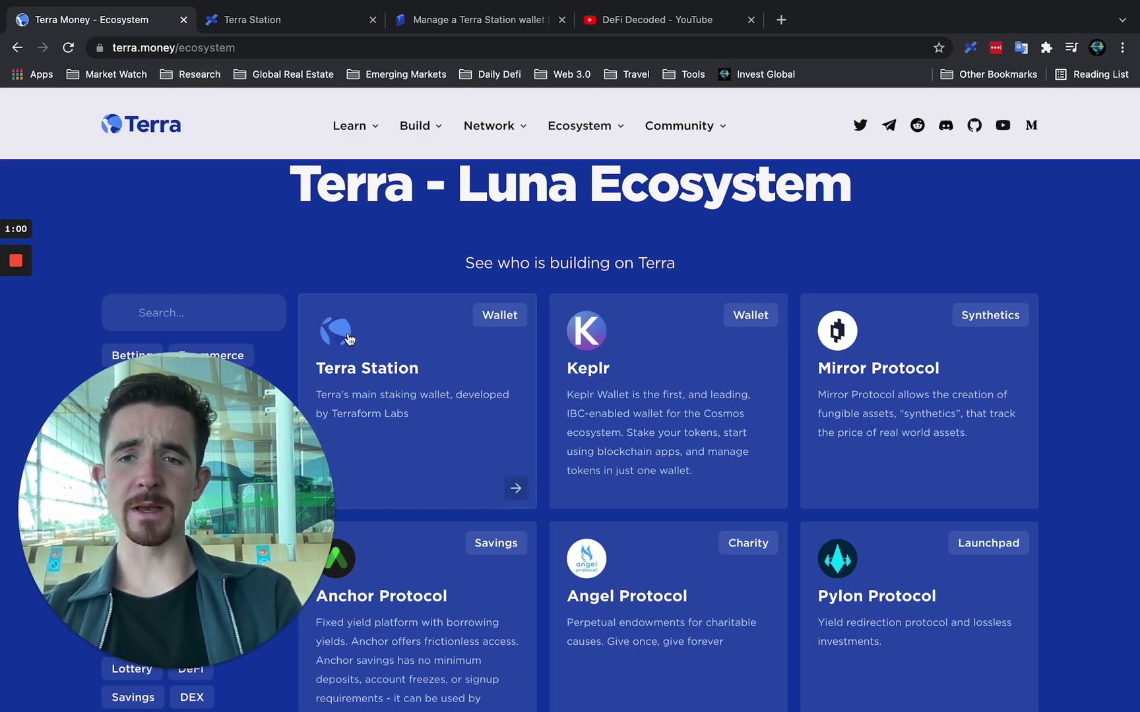
# Revisit the Terra home page and the full ecosystem apps list, then go to Terra Station.
pyautogui.click(163, 134)
pyautogui.moveTo(597, 156)
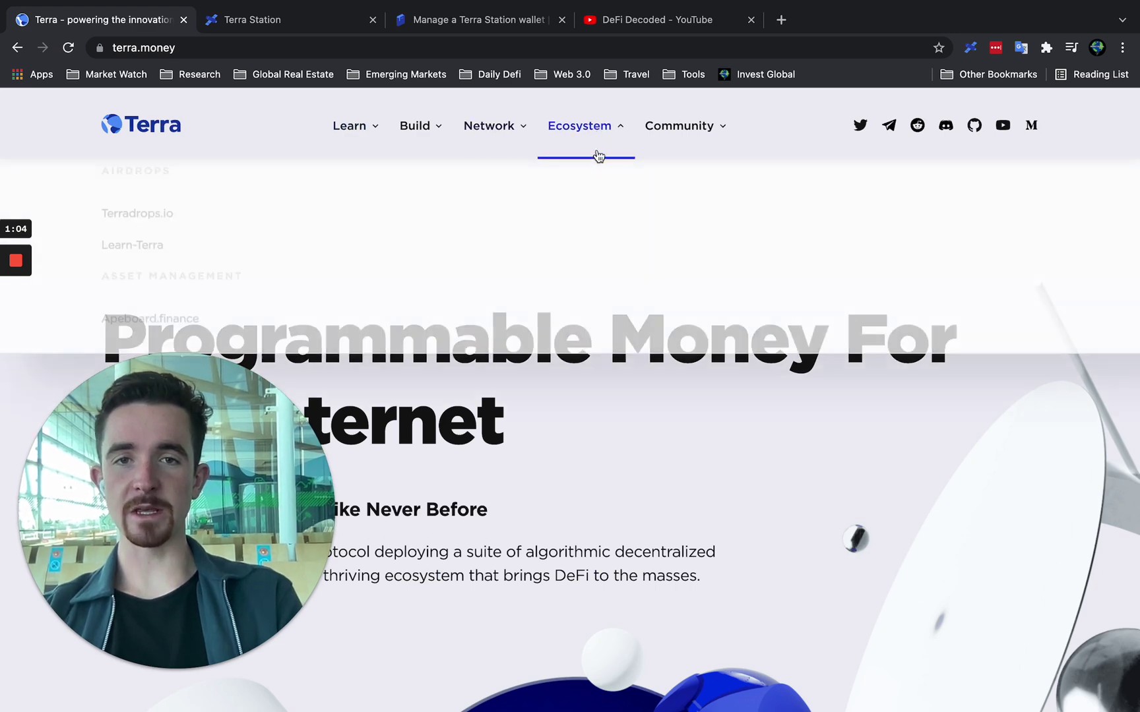
pyautogui.click(722, 308)
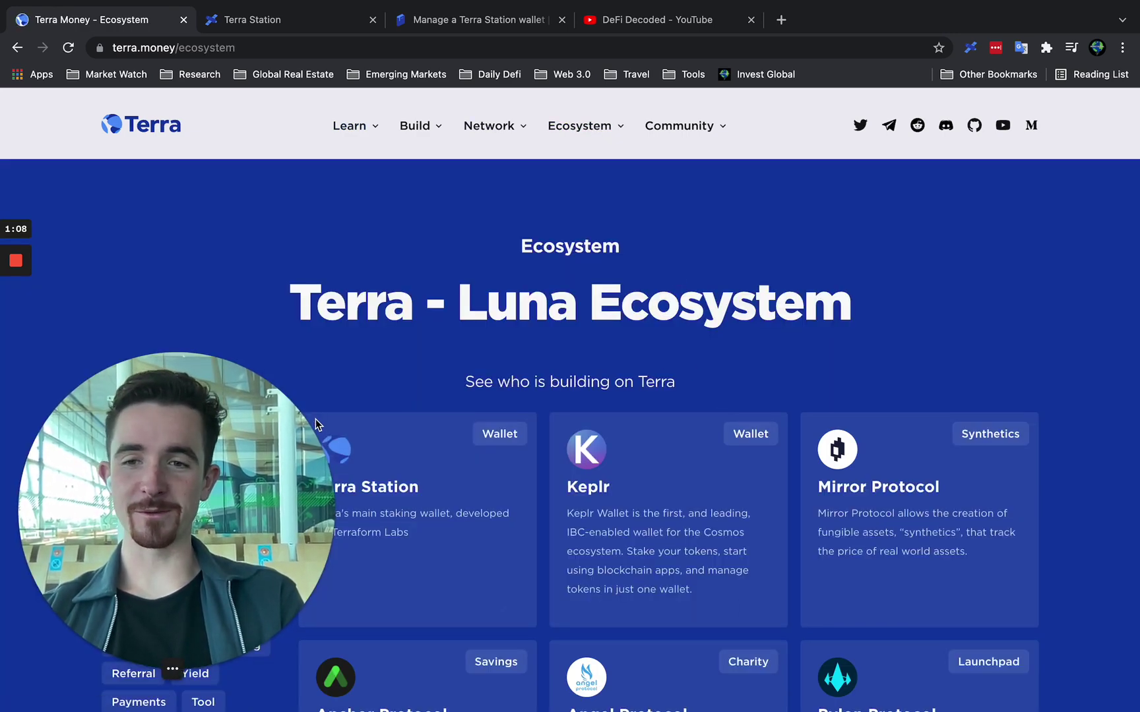
pyautogui.scroll(-3, 445, 458)
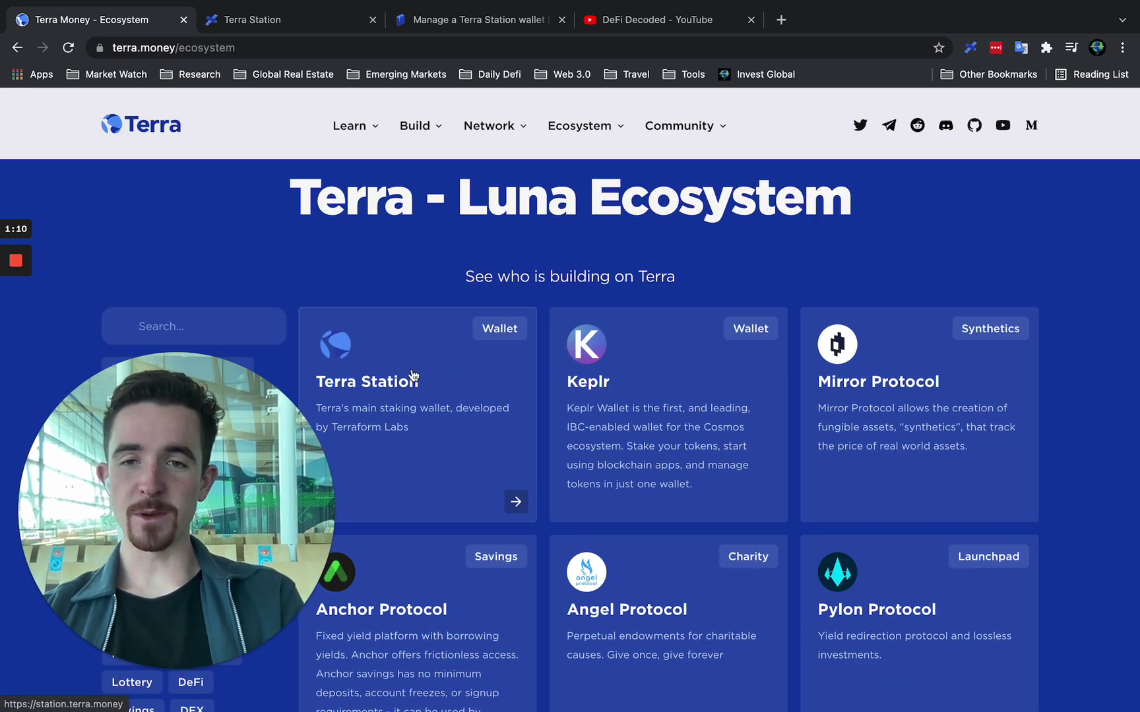
pyautogui.click(302, 9)
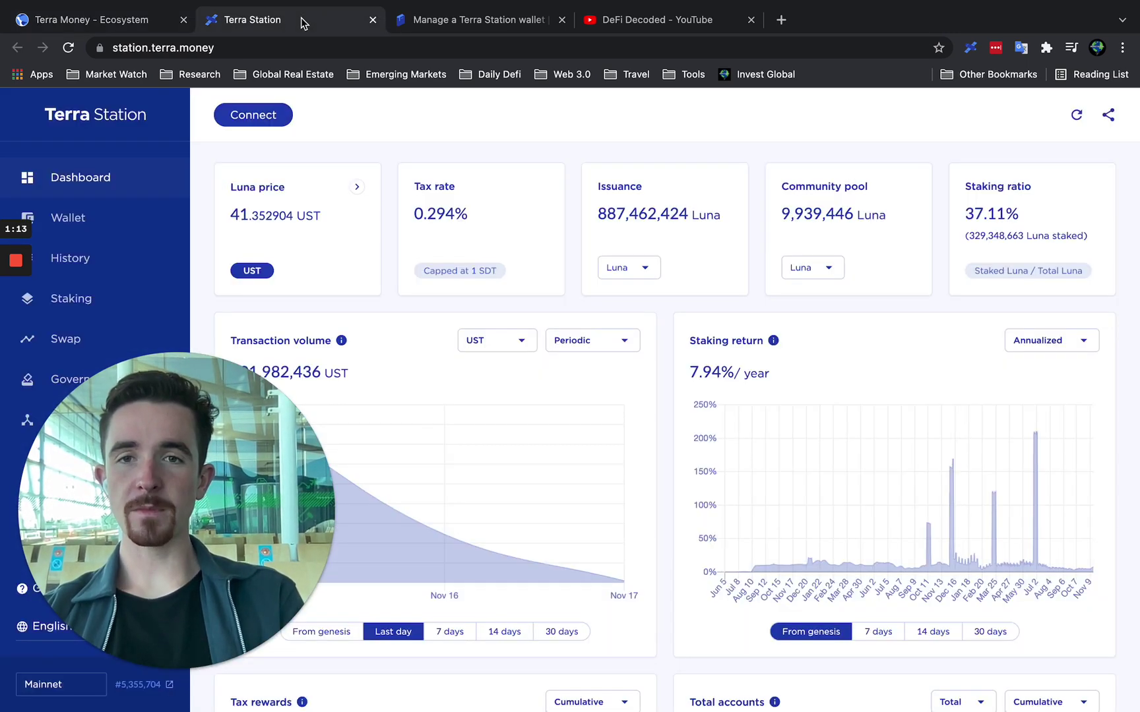
# Begin connecting a wallet, dismiss the extension's welcome panel, and choose Terra Station Extension.
pyautogui.click(261, 118)
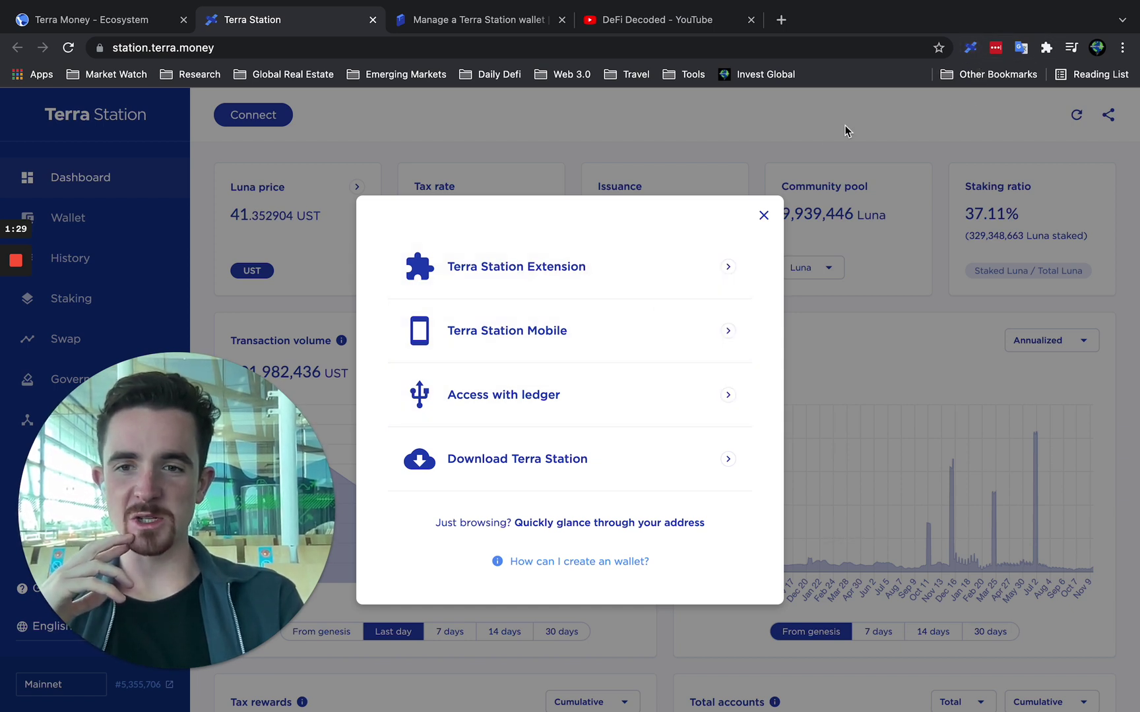
pyautogui.click(970, 50)
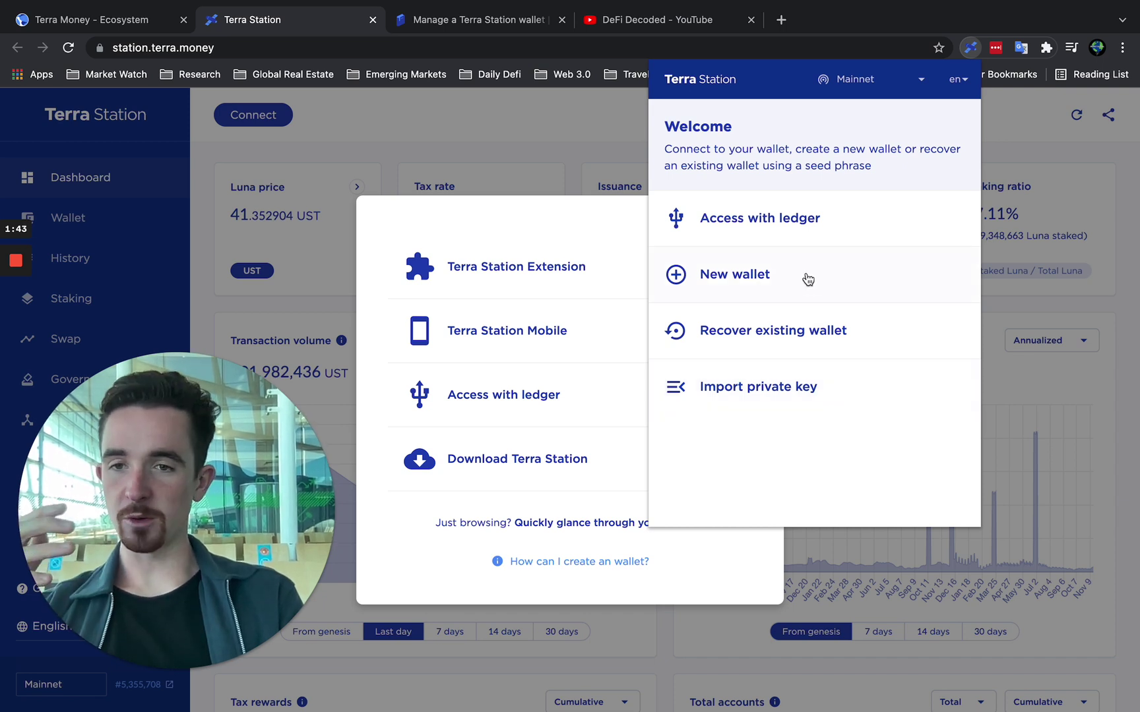
pyautogui.click(712, 571)
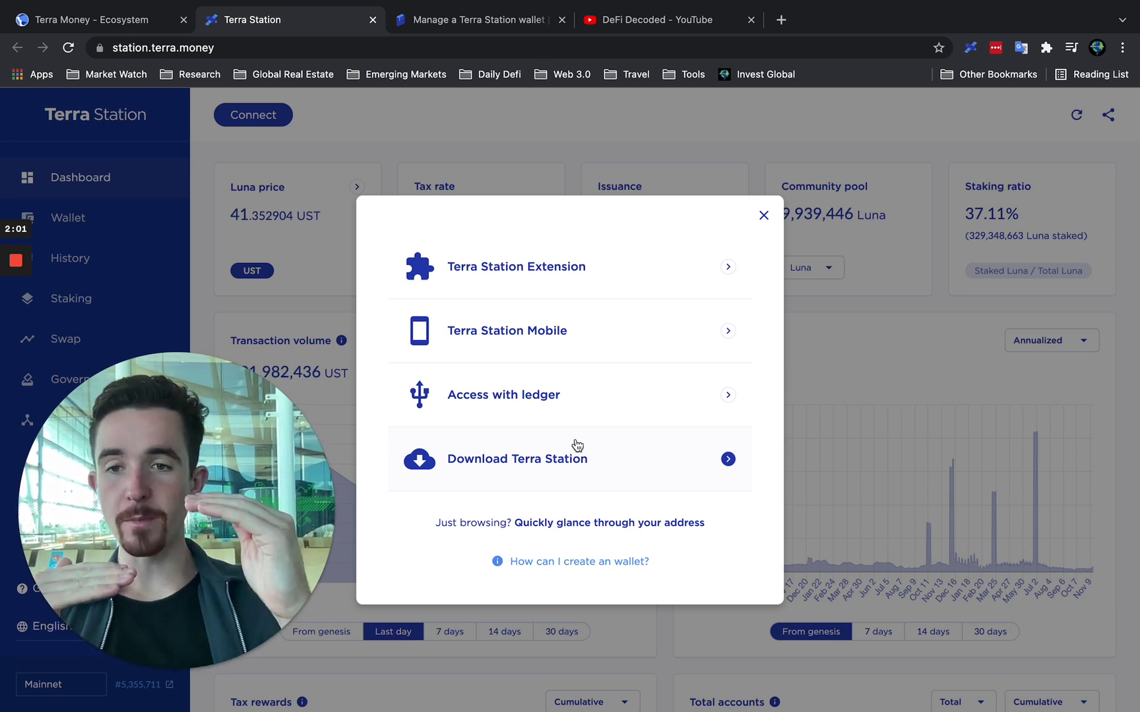
pyautogui.click(647, 267)
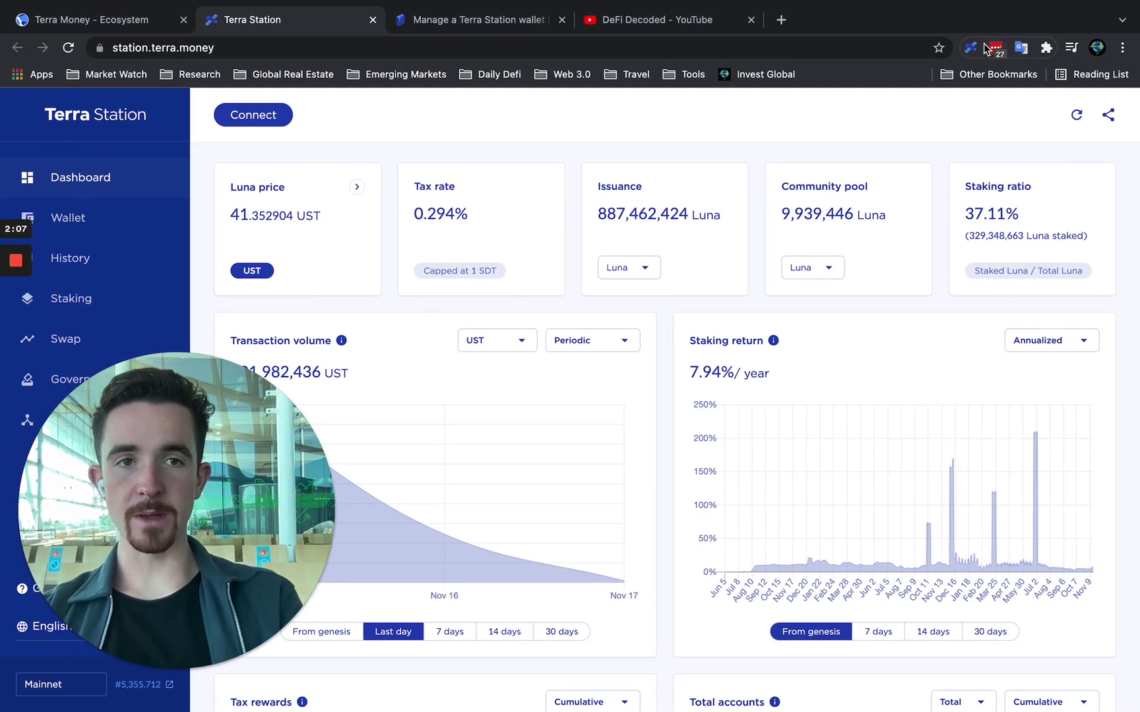
# Start a new wallet from the extension popup and focus its Wallet name field.
pyautogui.click(937, 47)
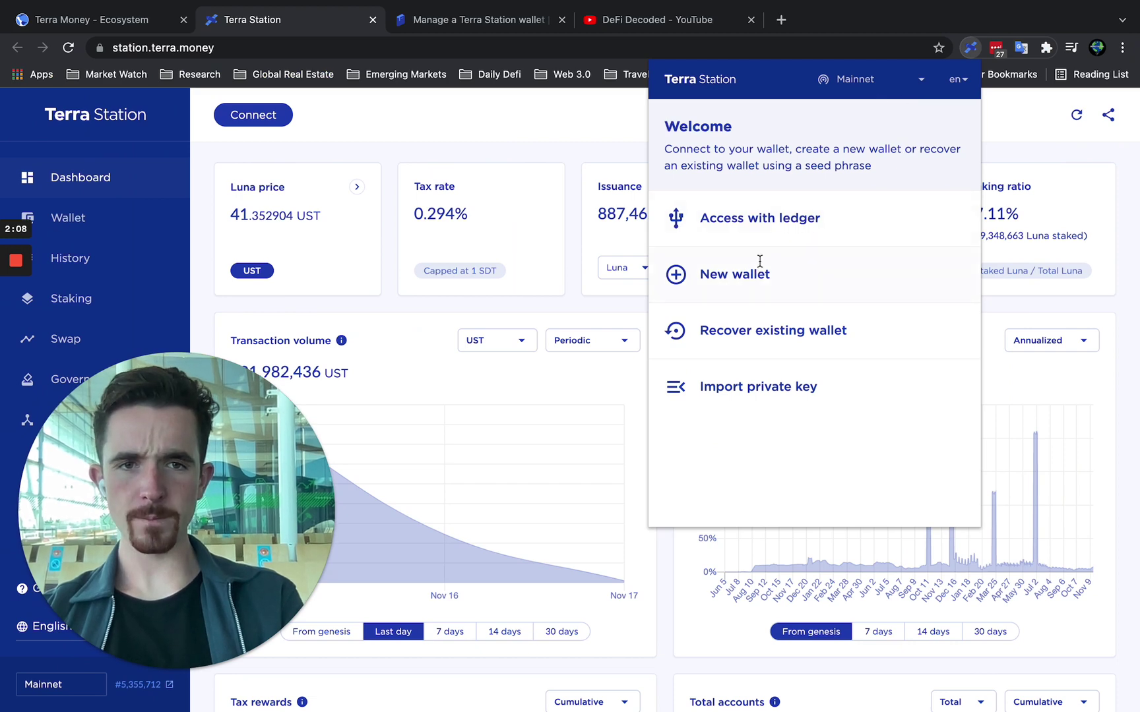
pyautogui.click(758, 264)
pyautogui.click(545, 231)
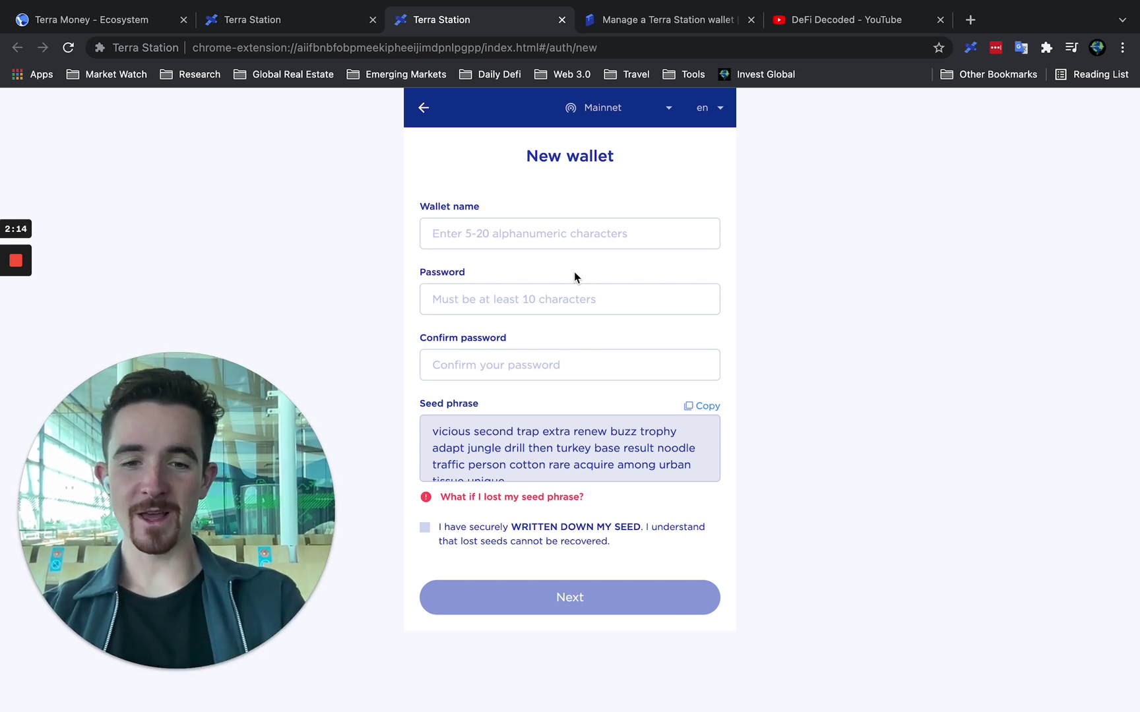
# Name the wallet 'investglobal' and enter and confirm its password.
pyautogui.write('investg')
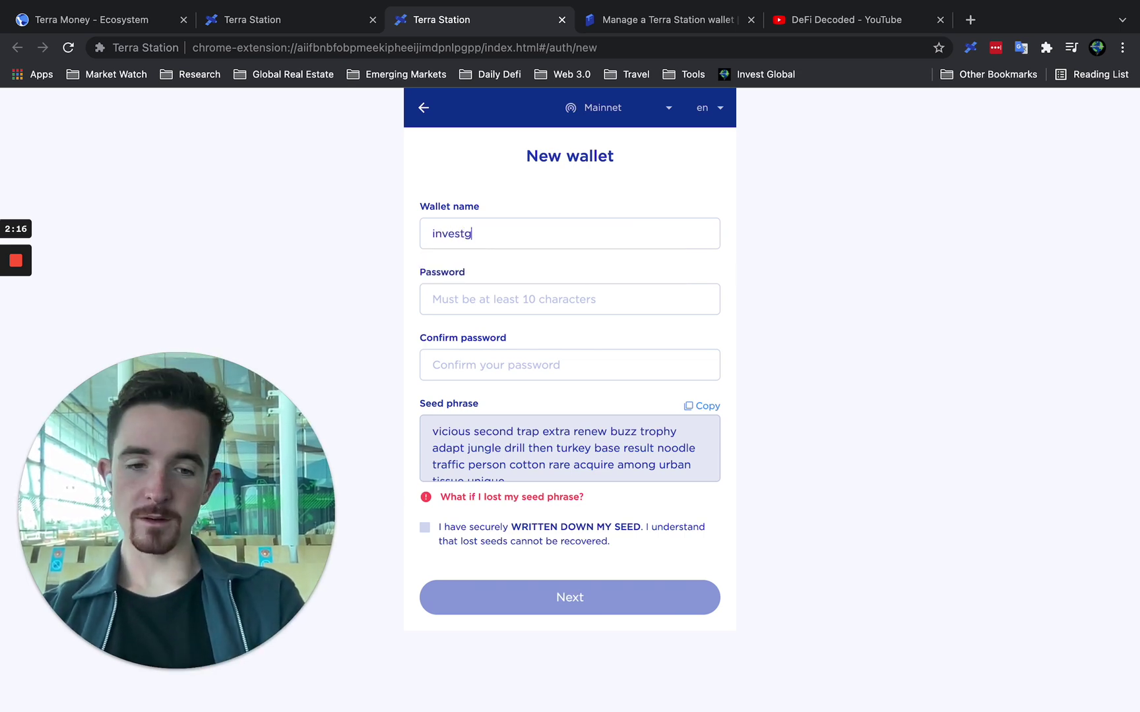
pyautogui.write('lobal')
pyautogui.click(614, 292)
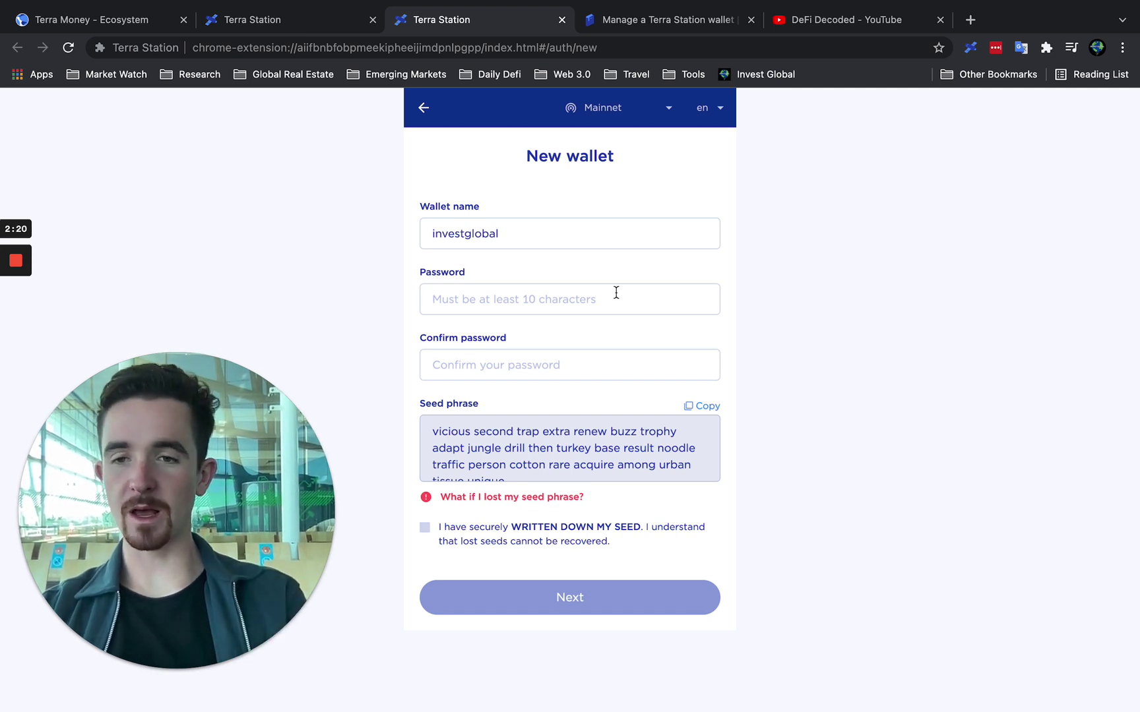
pyautogui.write('p')
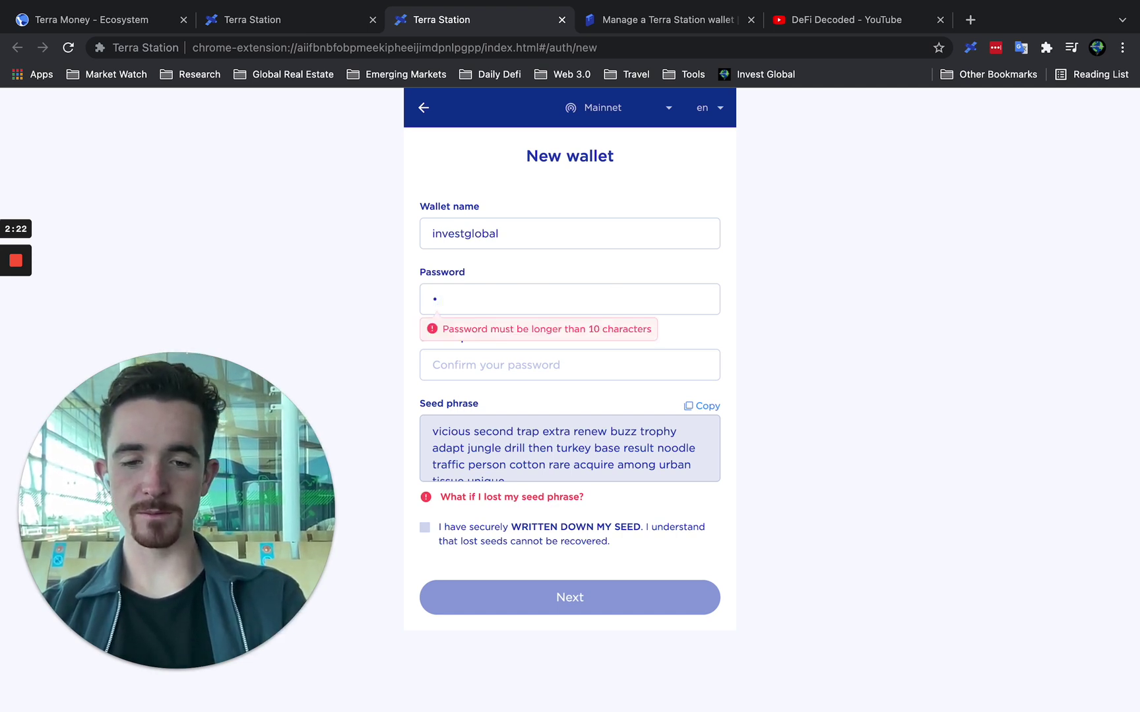
pyautogui.write('assword1')
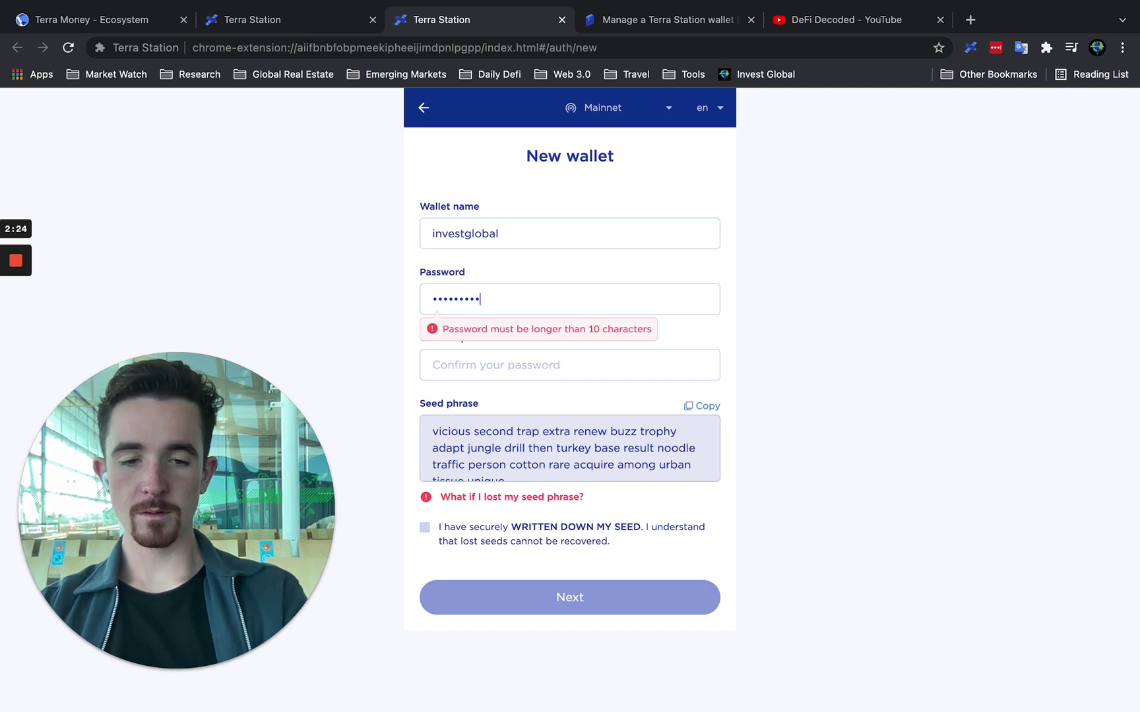
pyautogui.write('234567')
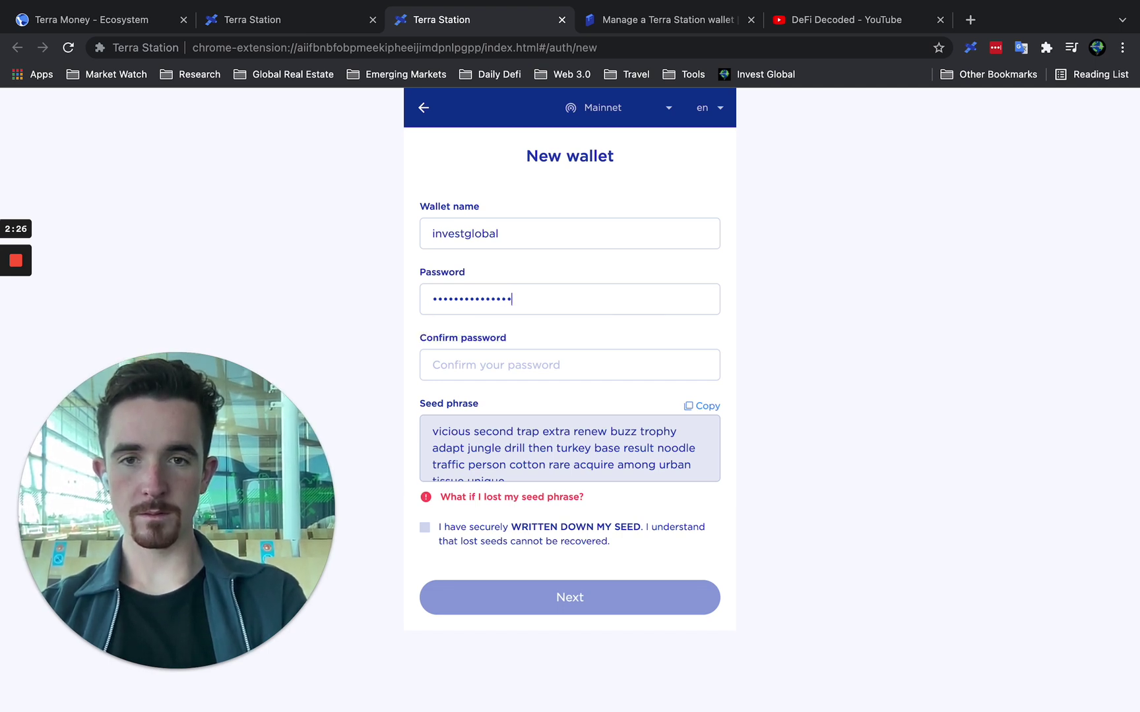
pyautogui.click(585, 362)
pyautogui.write('p')
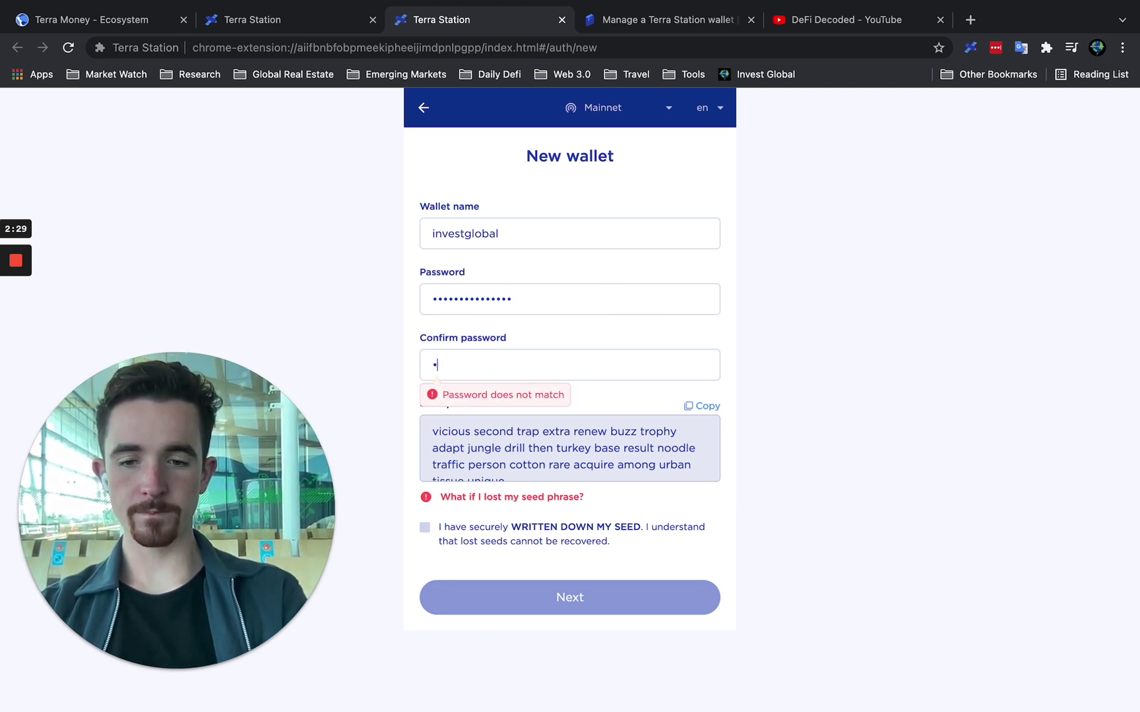
pyautogui.write('assword12345')
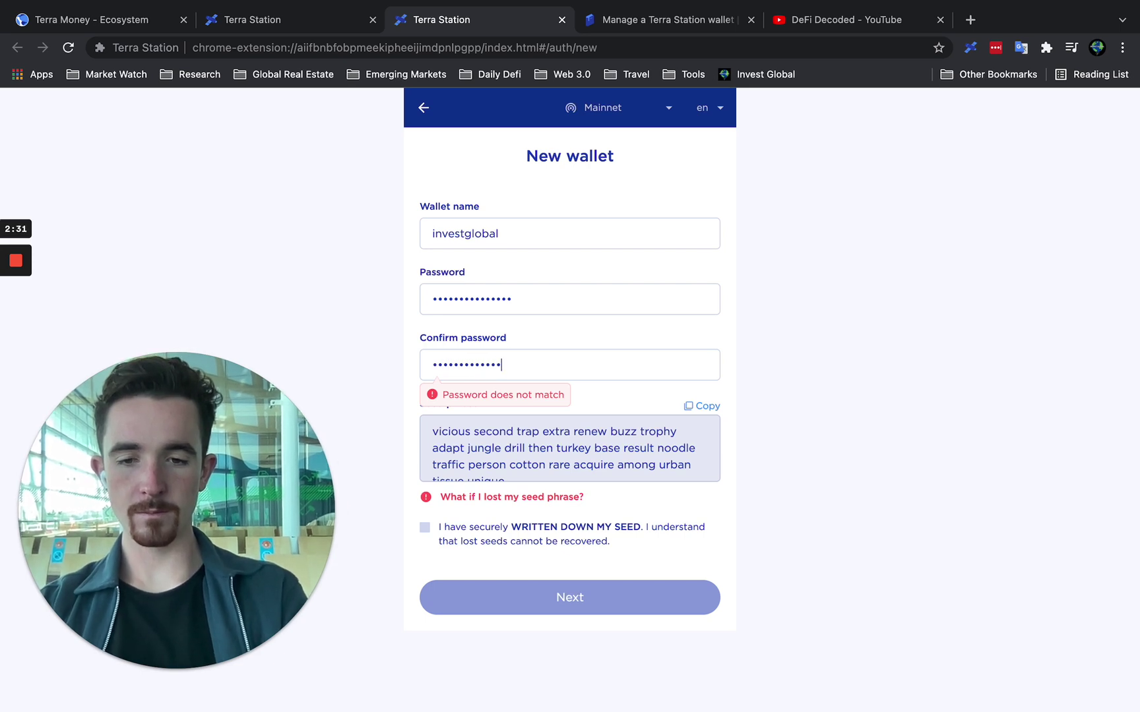
pyautogui.write('67')
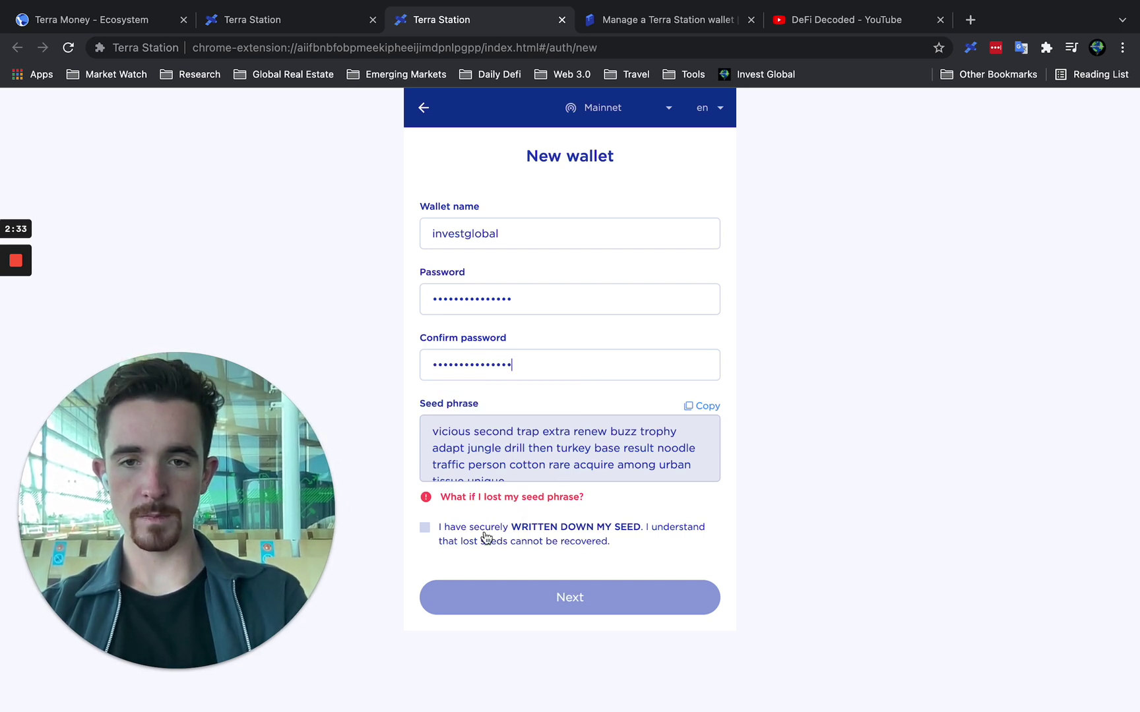
# Acknowledge and copy the seed phrase, continue to confirmation, then select YouTube's address bar.
pyautogui.click(486, 538)
pyautogui.click(702, 407)
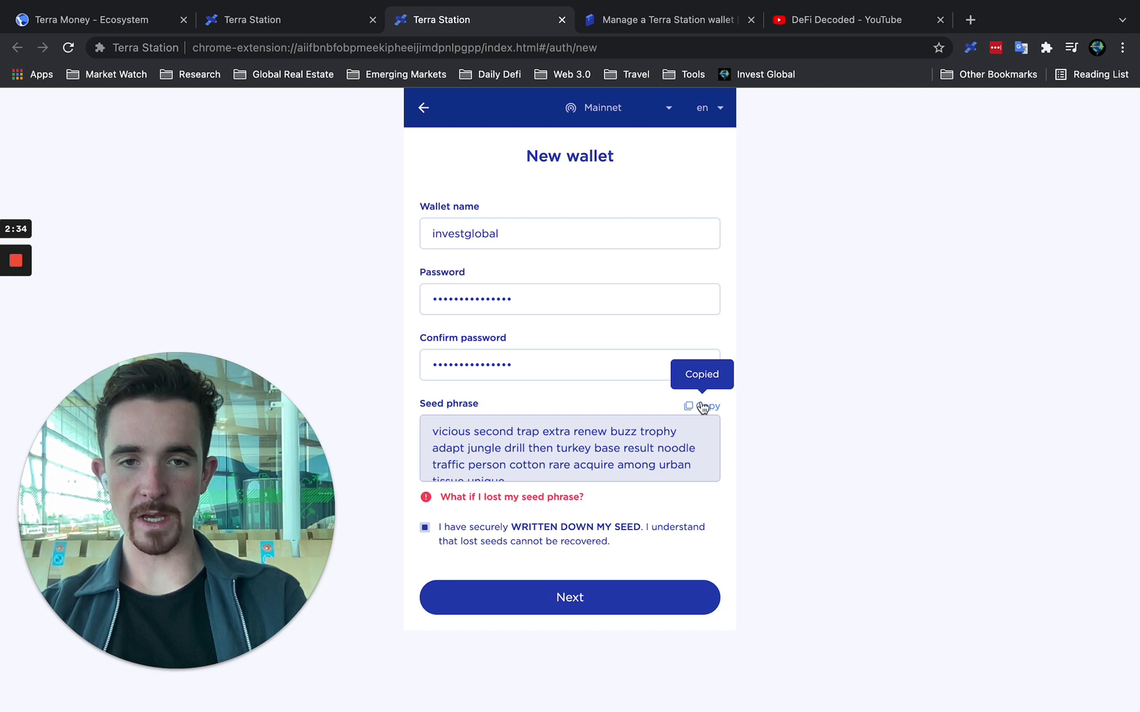
pyautogui.click(572, 601)
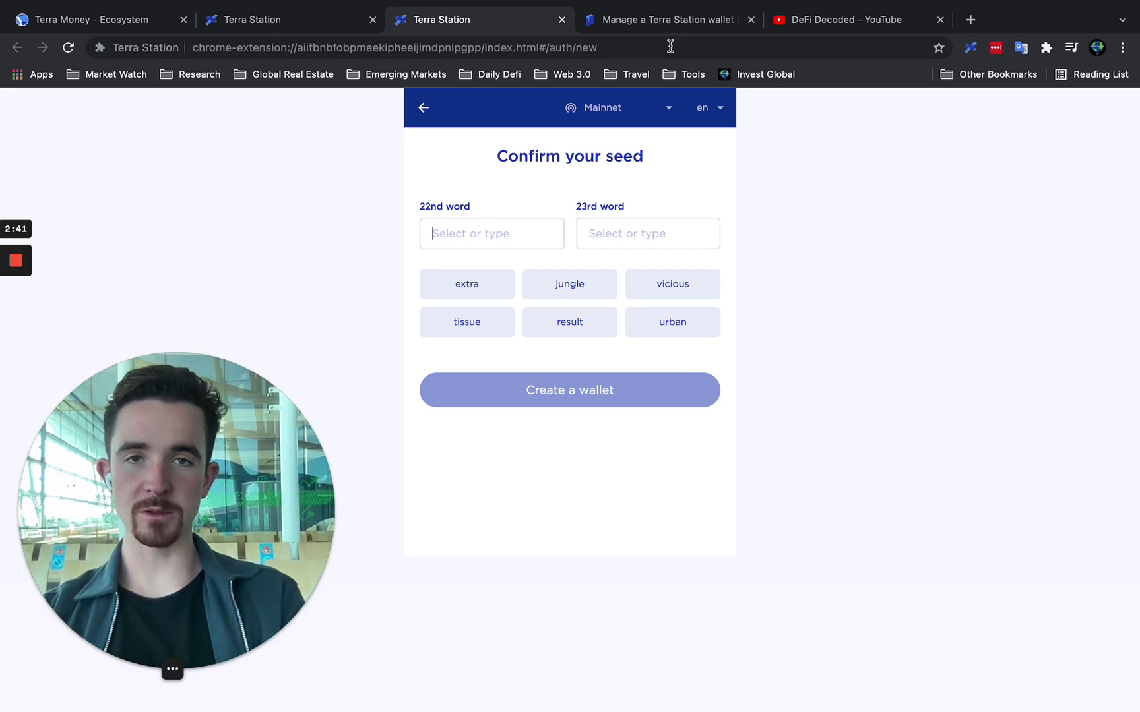
pyautogui.click(799, 19)
pyautogui.click(637, 41)
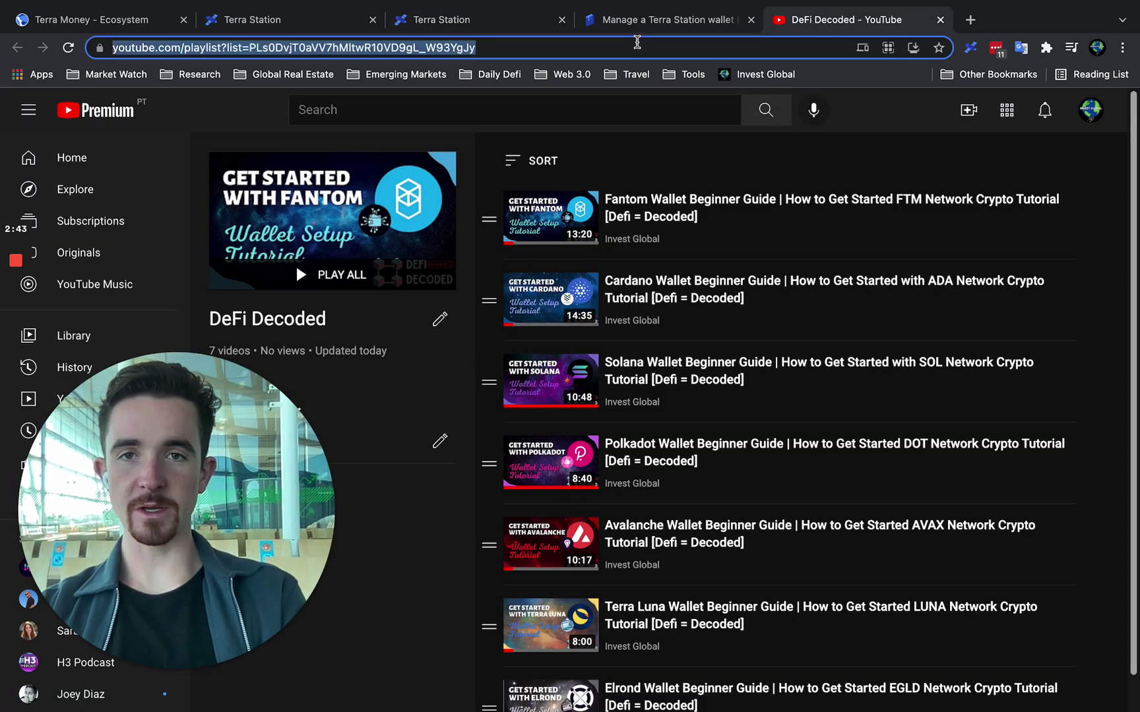
# Paste the copied seed phrase into YouTube's address bar, then return to seed confirmation.
pyautogui.press('super+v')
pyautogui.click(501, 23)
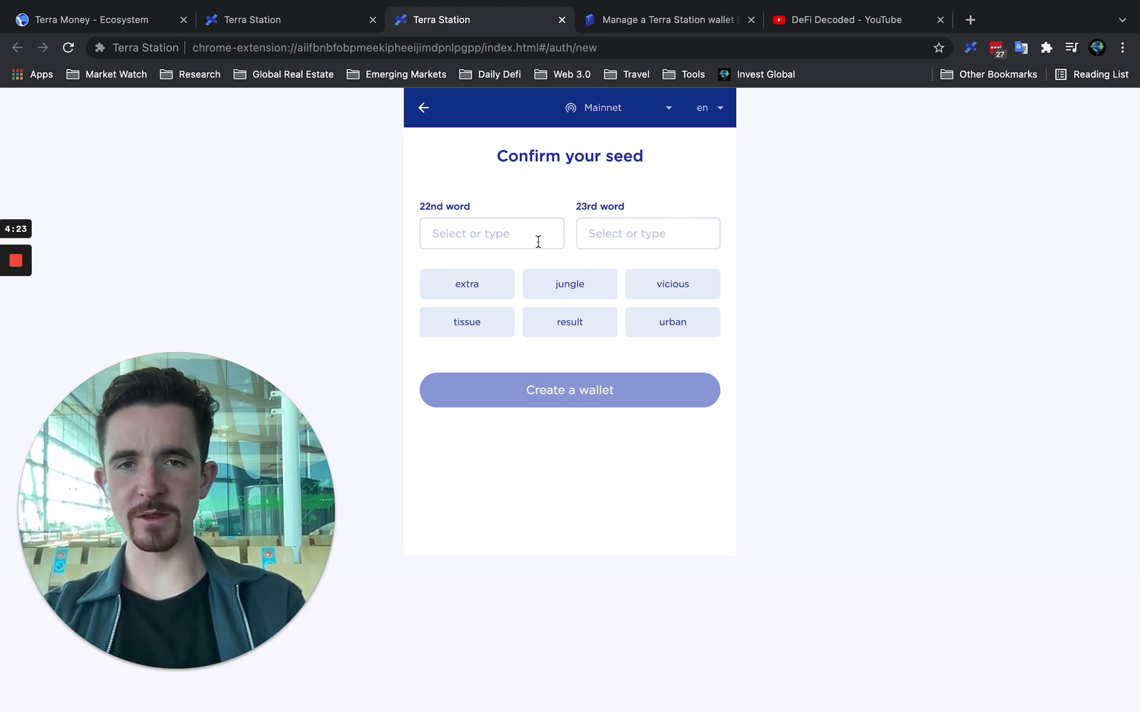
# Copy the 22nd word from the saved phrase into the first confirmation field.
pyautogui.click(659, 21)
pyautogui.click(851, 28)
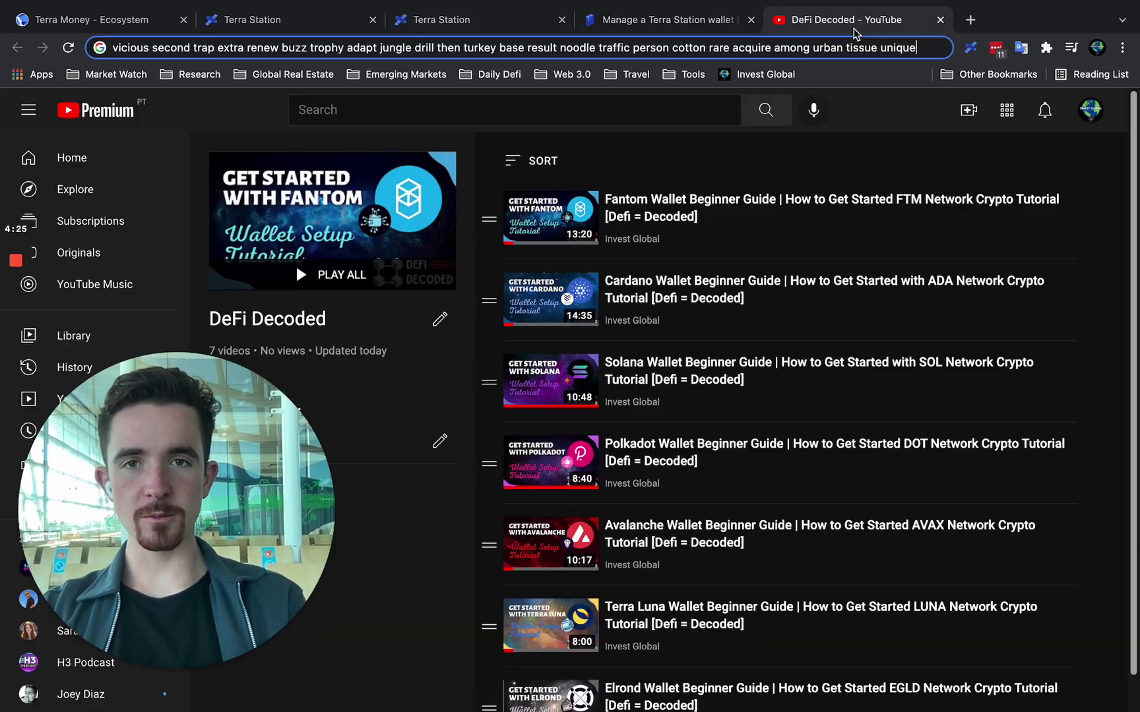
pyautogui.doubleClick(116, 48)
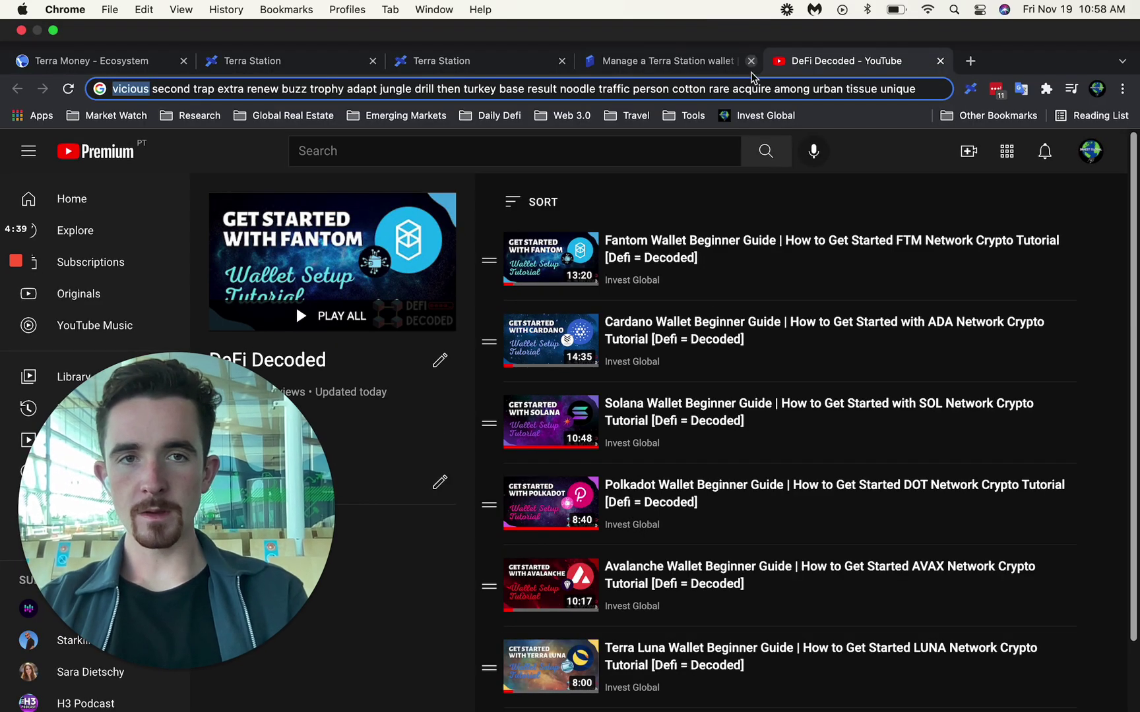
pyautogui.doubleClick(827, 89)
pyautogui.press('super+c')
pyautogui.click(416, 68)
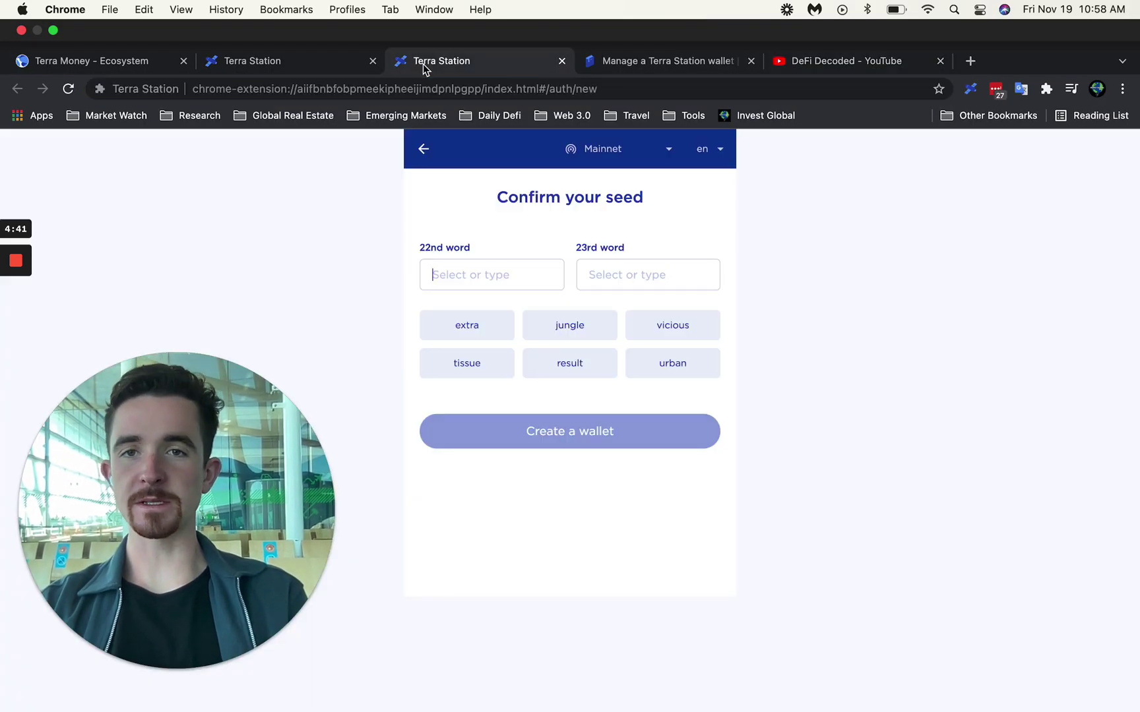
pyautogui.click(452, 232)
pyautogui.press('super+v')
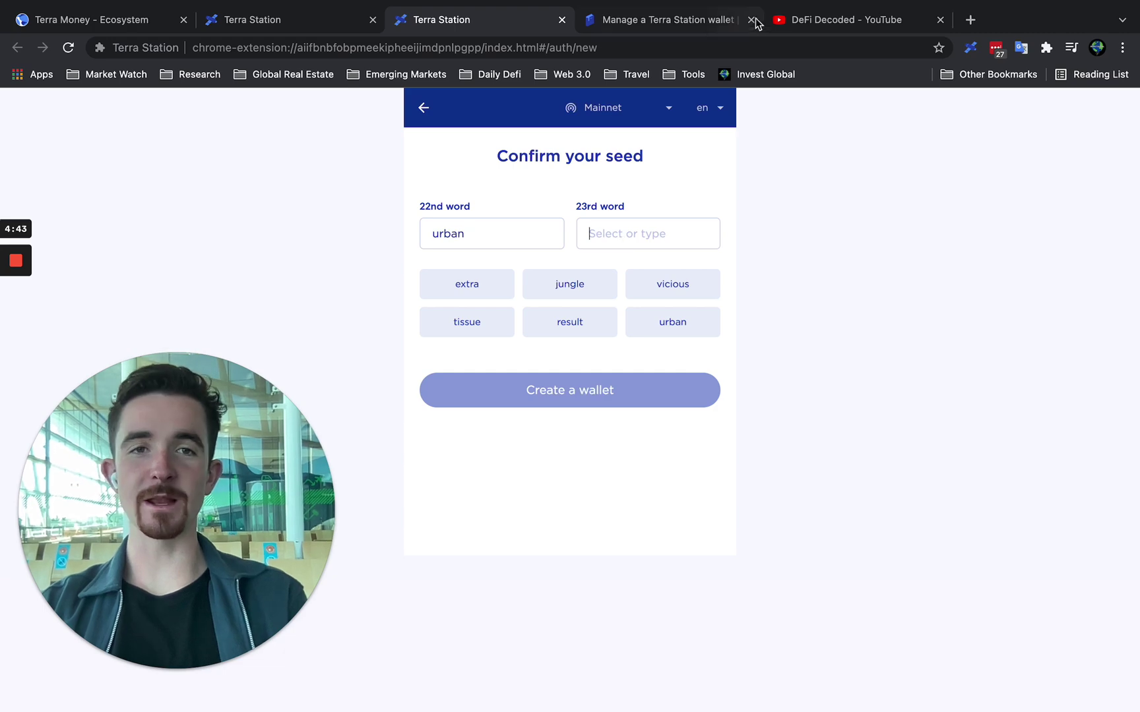
# Copy the 23rd word into the second confirmation field and create the wallet.
pyautogui.click(821, 21)
pyautogui.click(861, 48)
pyautogui.doubleClick(861, 48)
pyautogui.press('super+c')
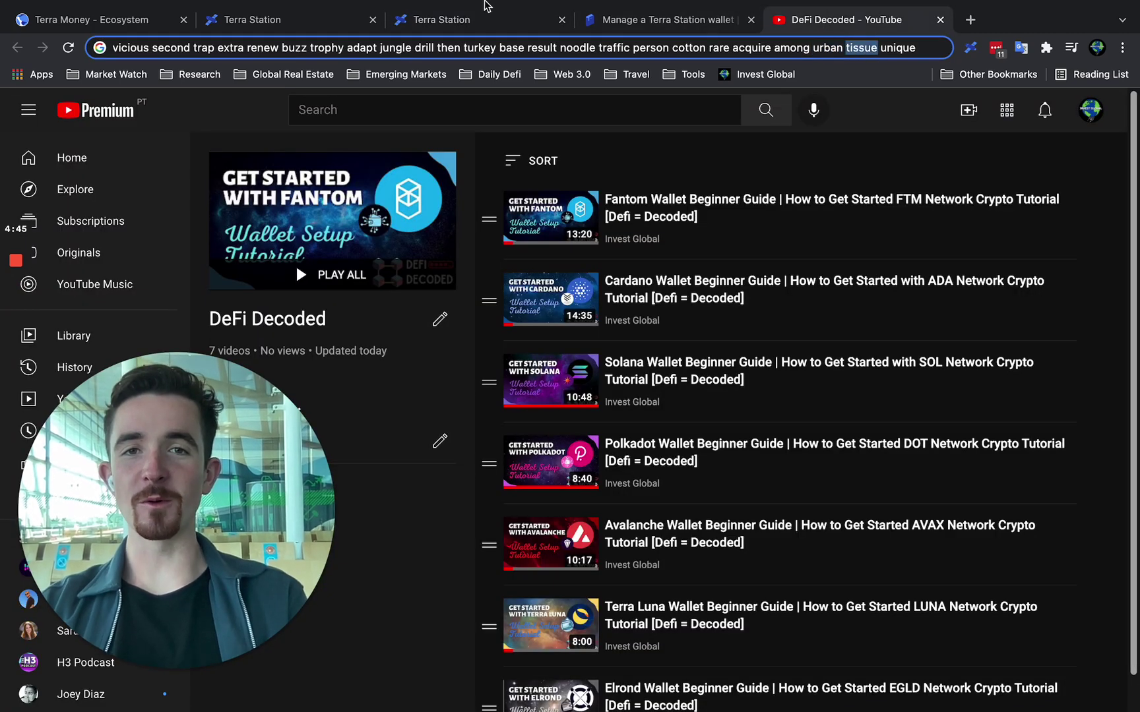
pyautogui.click(438, 61)
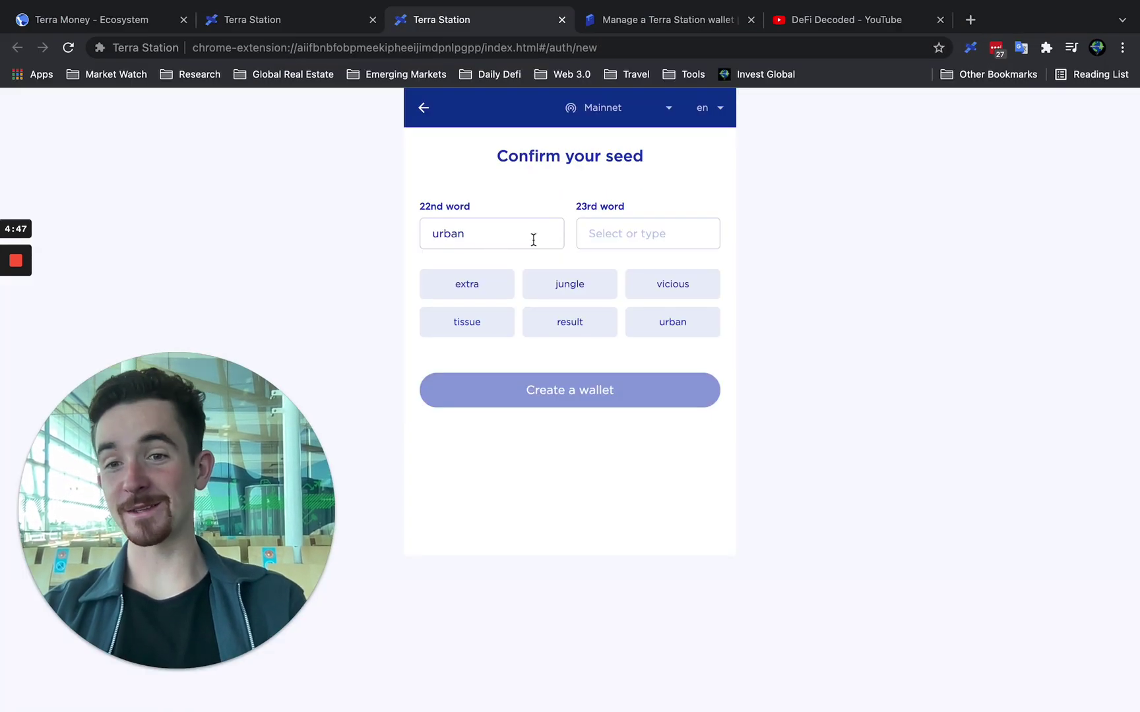
pyautogui.click(644, 226)
pyautogui.press('super+v')
pyautogui.click(560, 407)
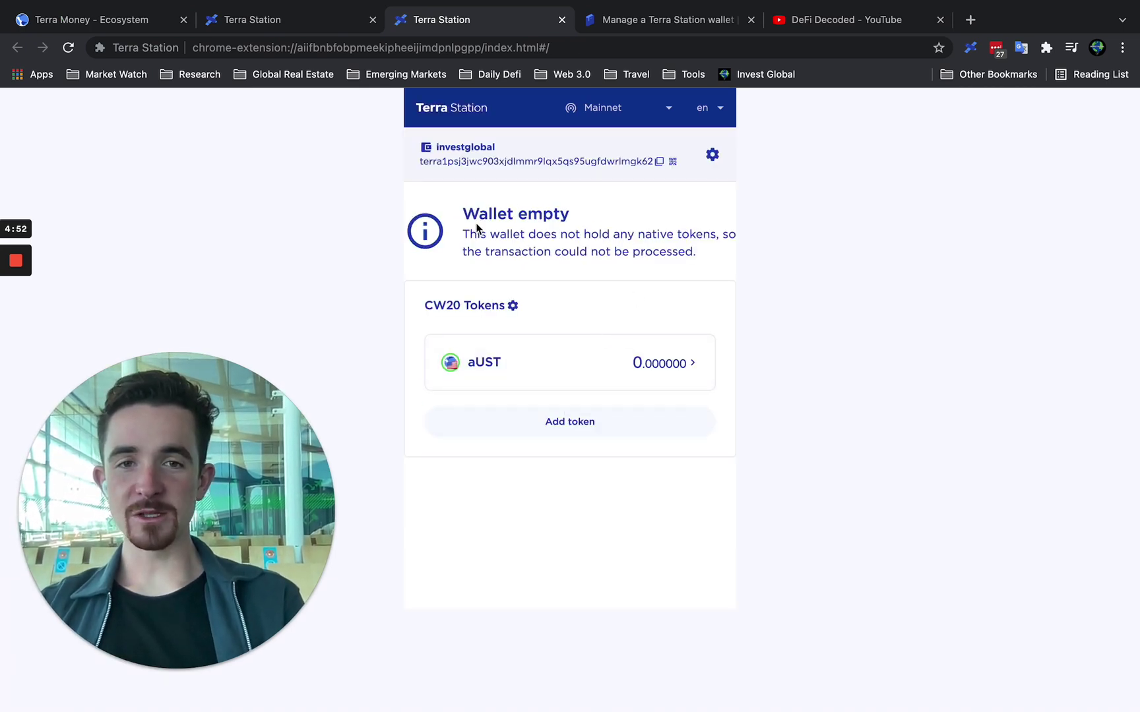
# Add bLuna beside aUST as a CW20 token, open wallet settings, and return to the Station dashboard.
pyautogui.moveTo(479, 219); pyautogui.dragTo(703, 266)
pyautogui.click(704, 265)
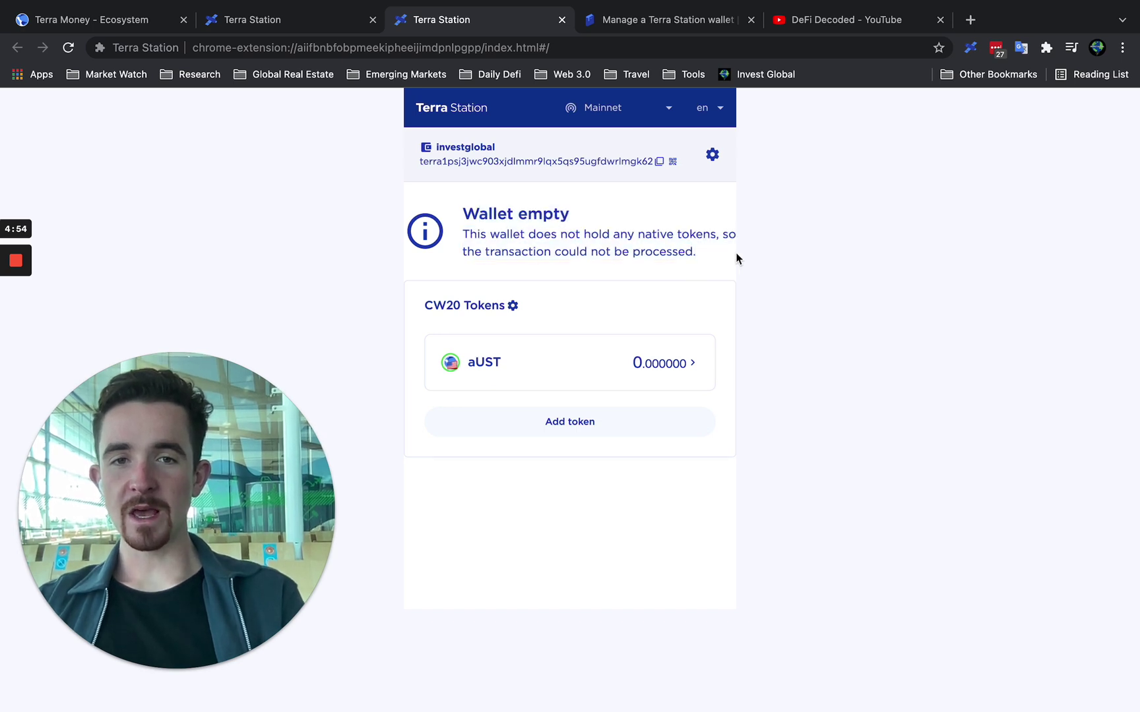
pyautogui.click(581, 423)
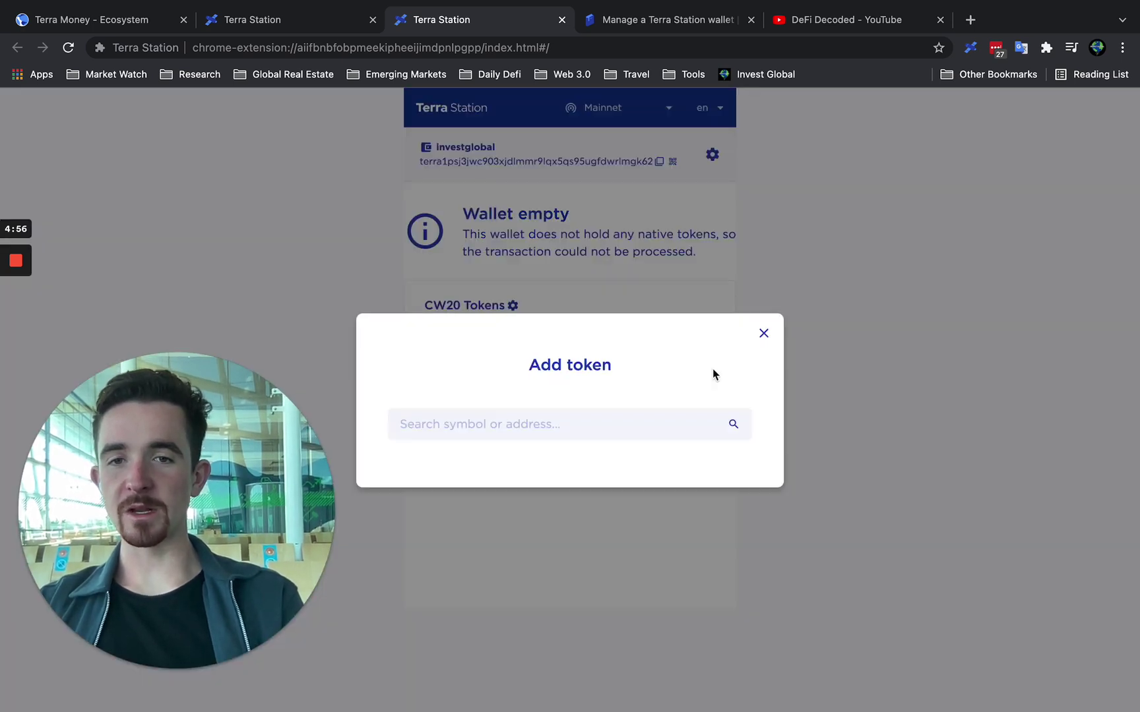
pyautogui.click(570, 425)
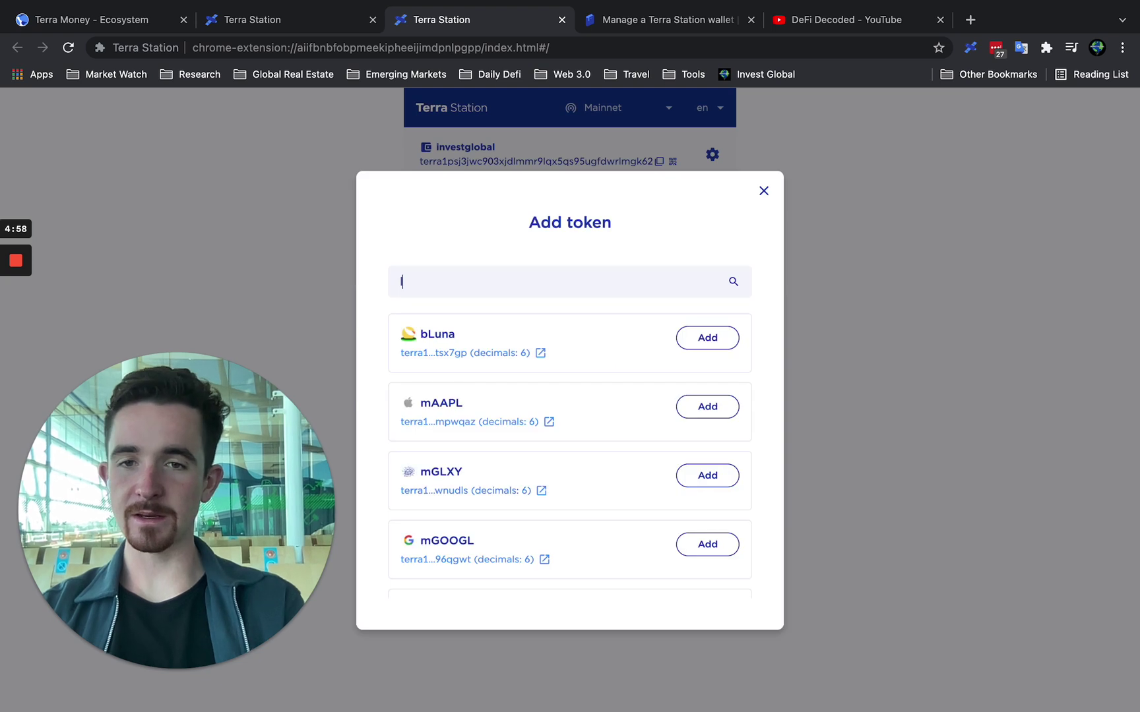
pyautogui.click(680, 339)
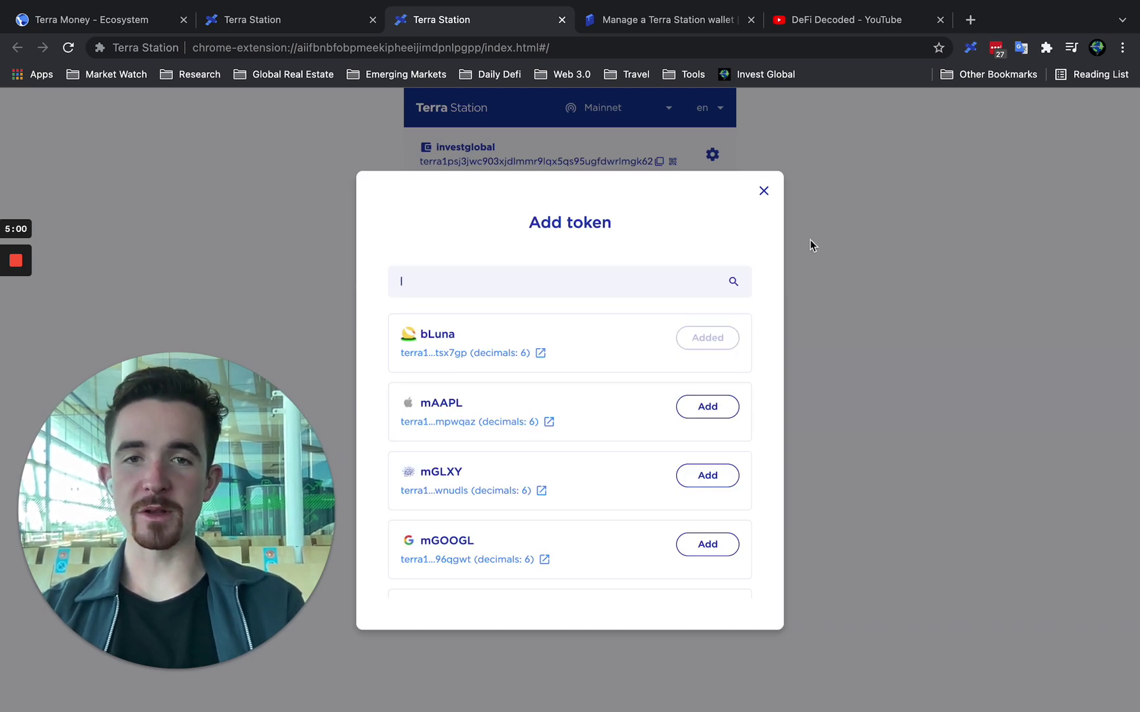
pyautogui.click(763, 191)
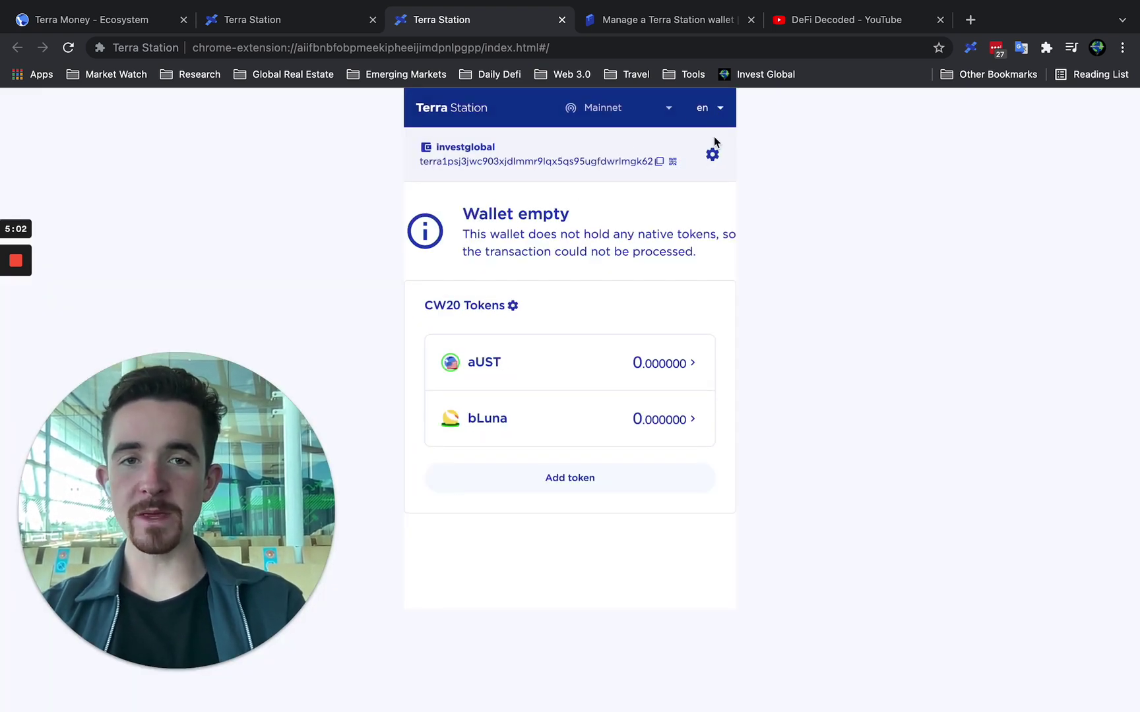
pyautogui.click(713, 154)
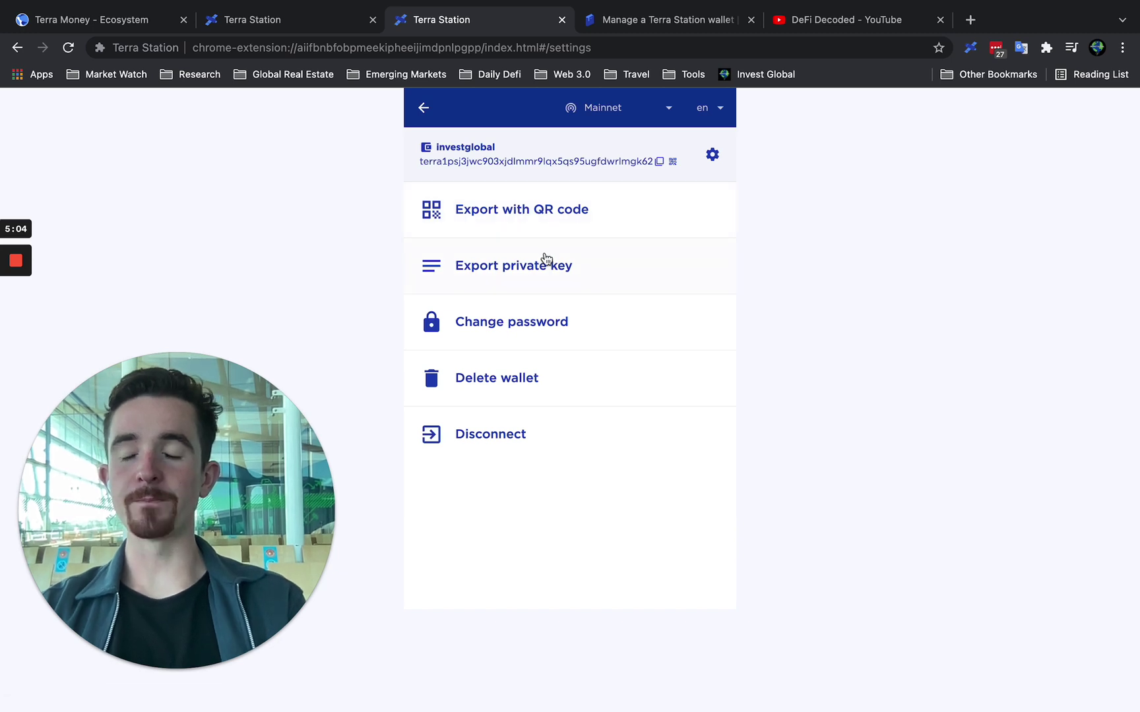
pyautogui.click(382, 27)
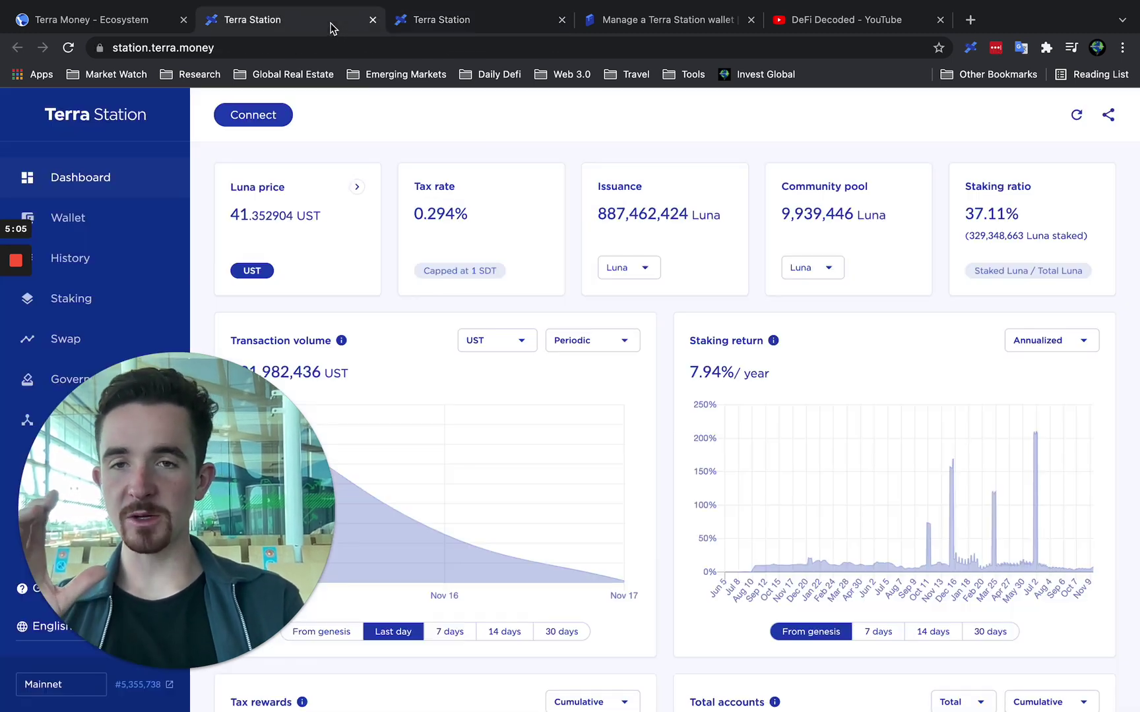
# Connect the Station web app to the Terra Station Extension wallet, then return to its settings.
pyautogui.click(260, 118)
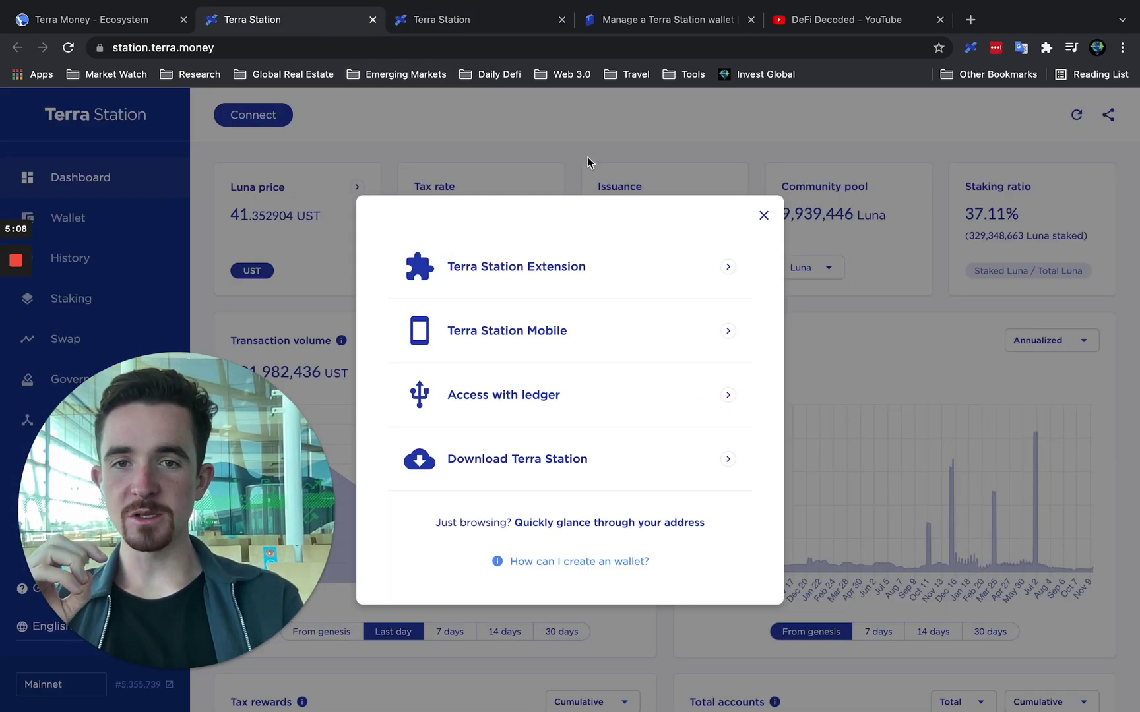
pyautogui.click(560, 275)
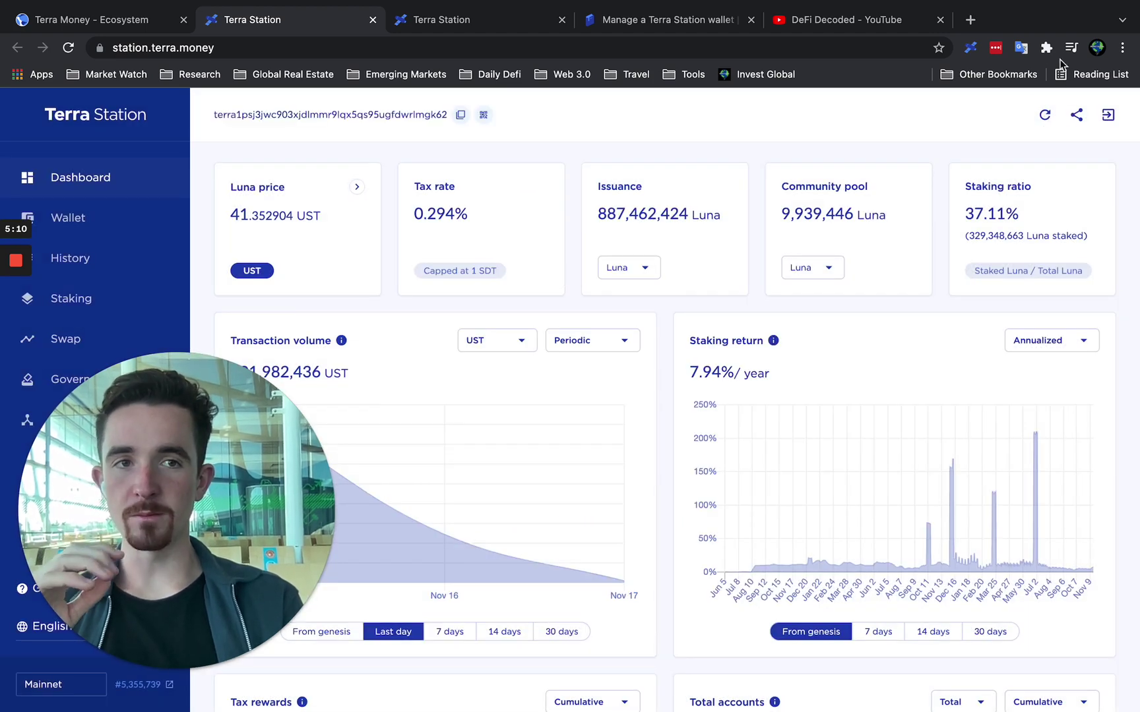
pyautogui.click(544, 25)
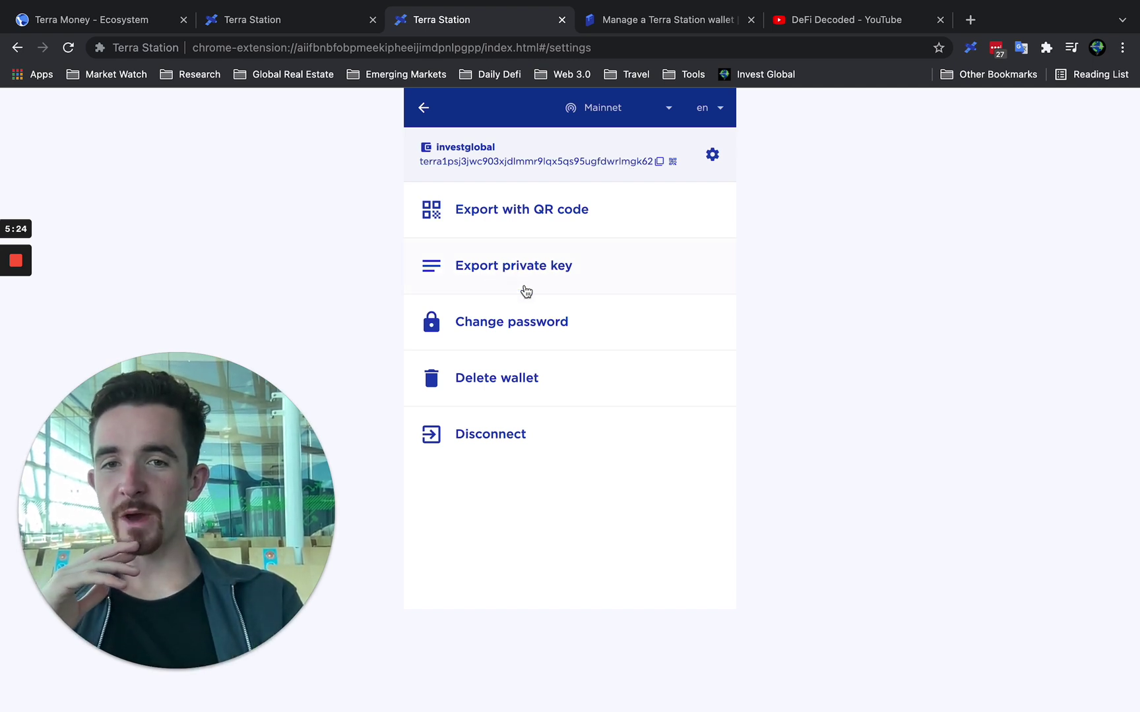
# View the Export private key page, go back to settings, then switch to the DeFi Decoded playlist.
pyautogui.click(543, 276)
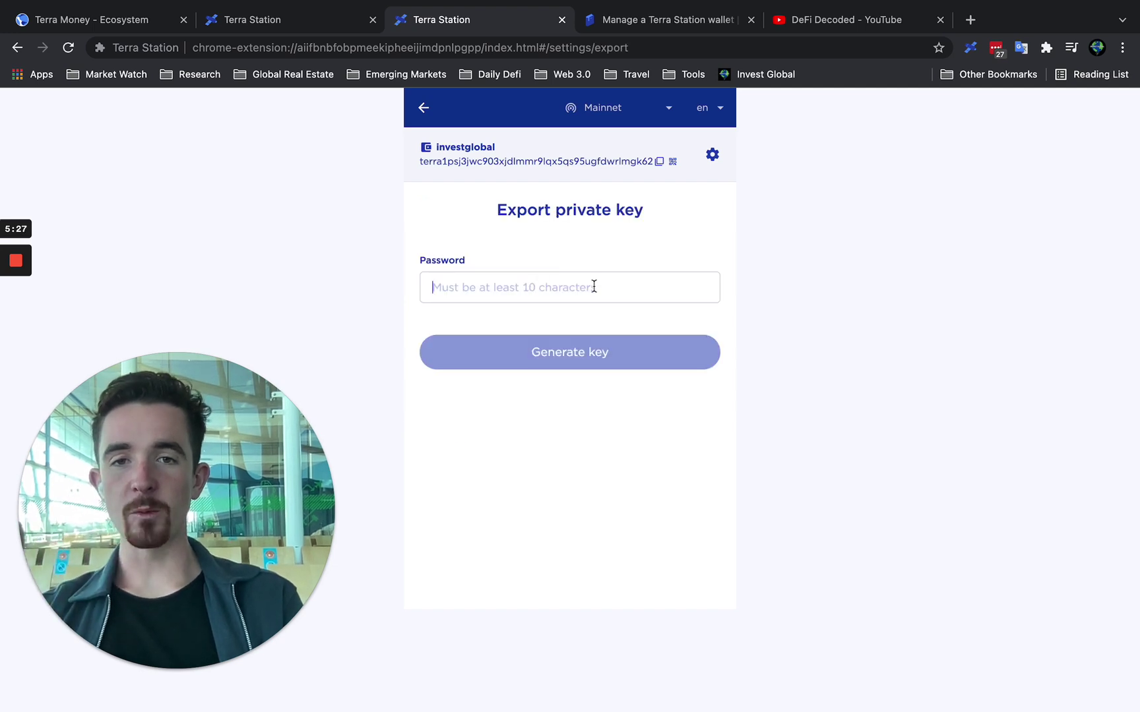
pyautogui.click(423, 108)
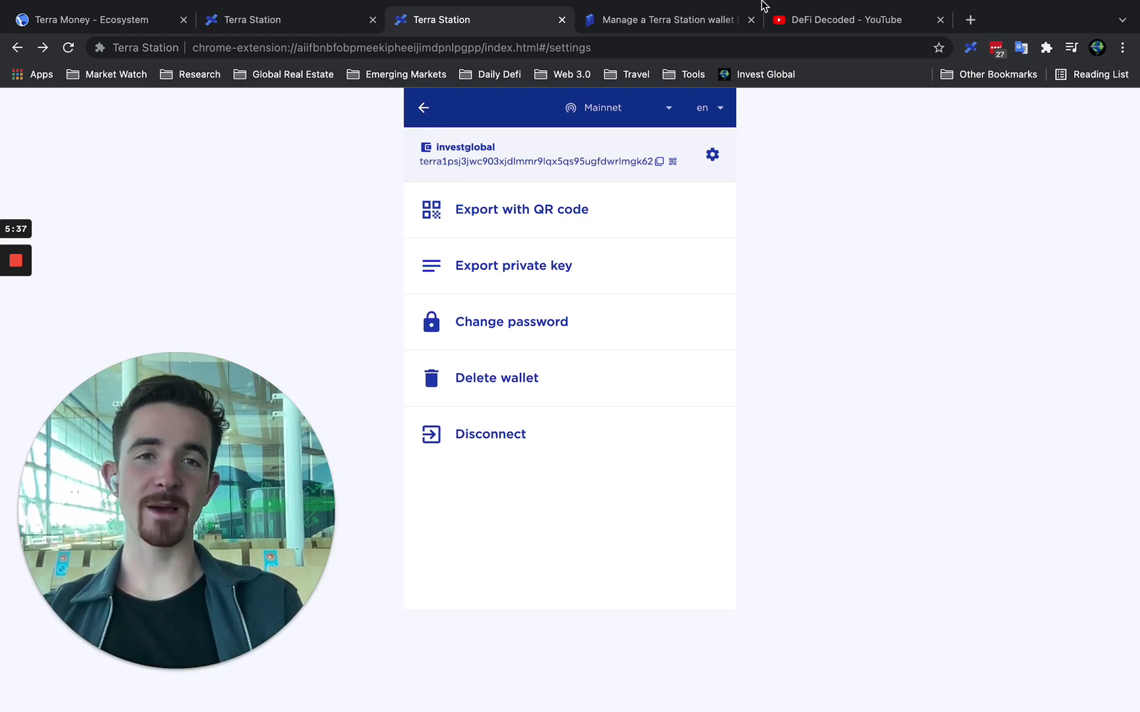
pyautogui.click(874, 18)
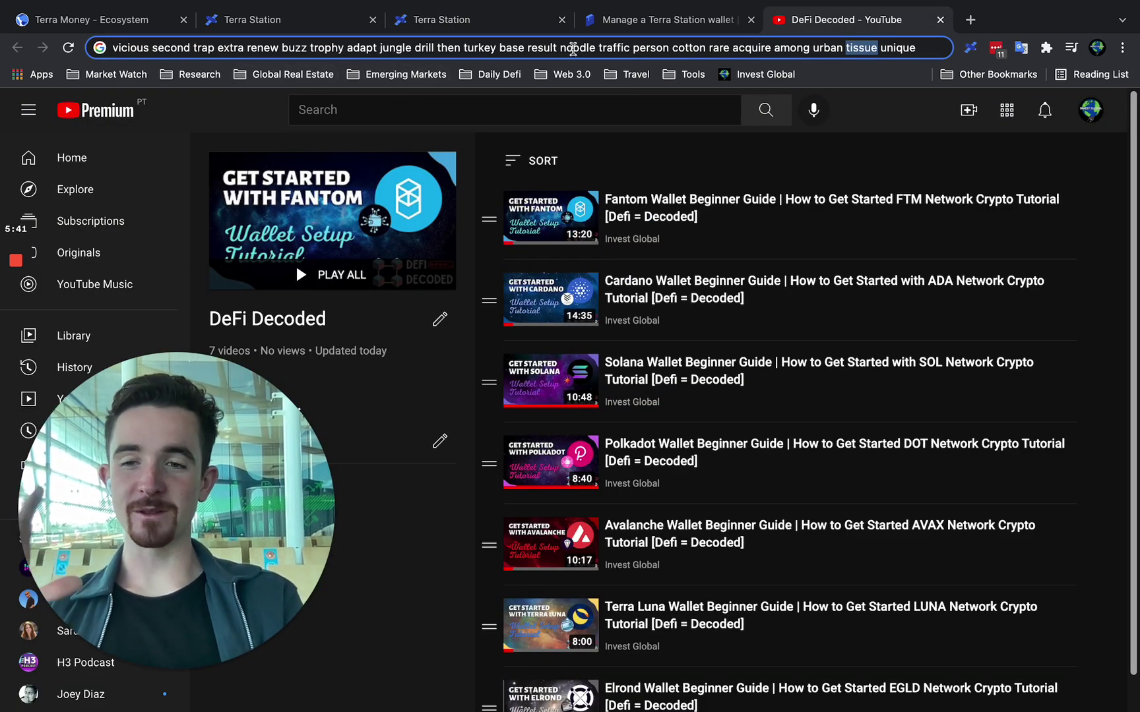
# Return to the Terra Station extension's investglobal wallet settings page.
pyautogui.click(452, 25)
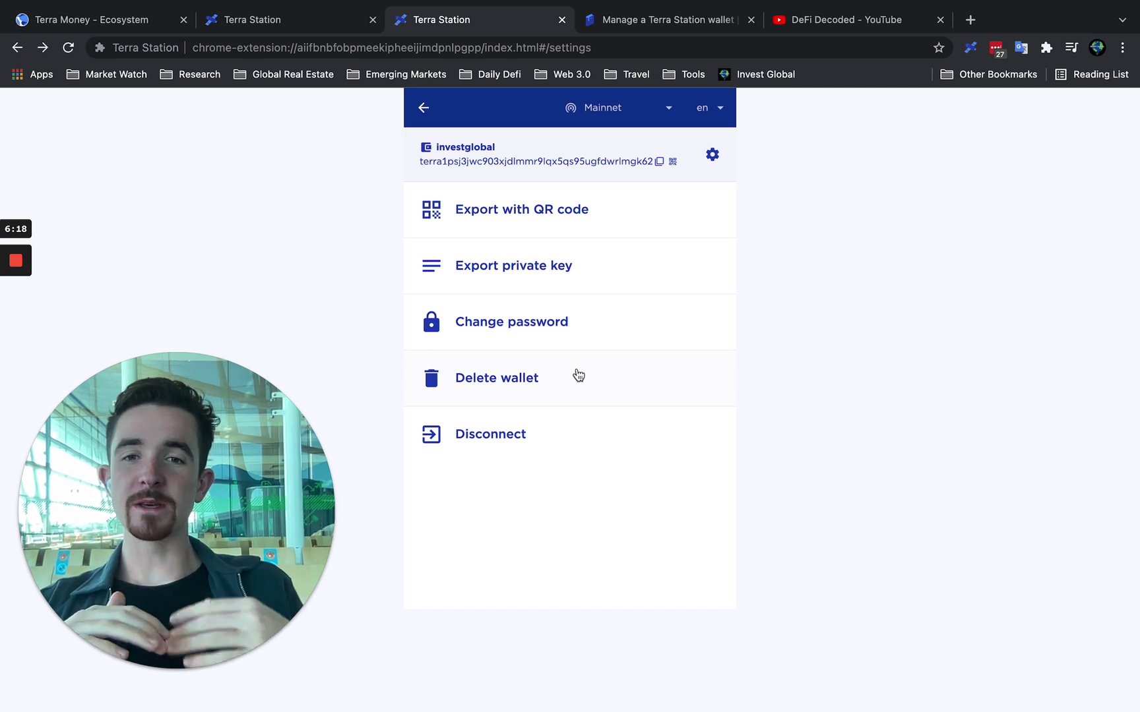
# On the Station web dashboard, show Issuance in IDT.
pyautogui.click(330, 23)
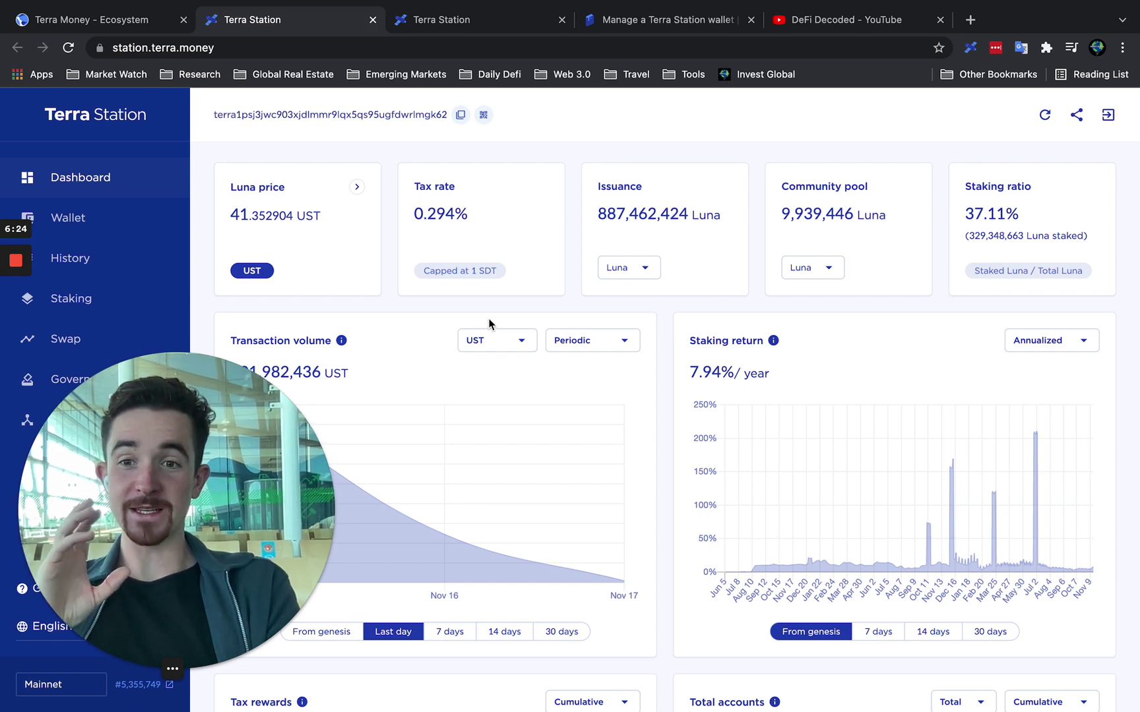
pyautogui.scroll(-3, 490, 323)
pyautogui.scroll(2, 491, 323)
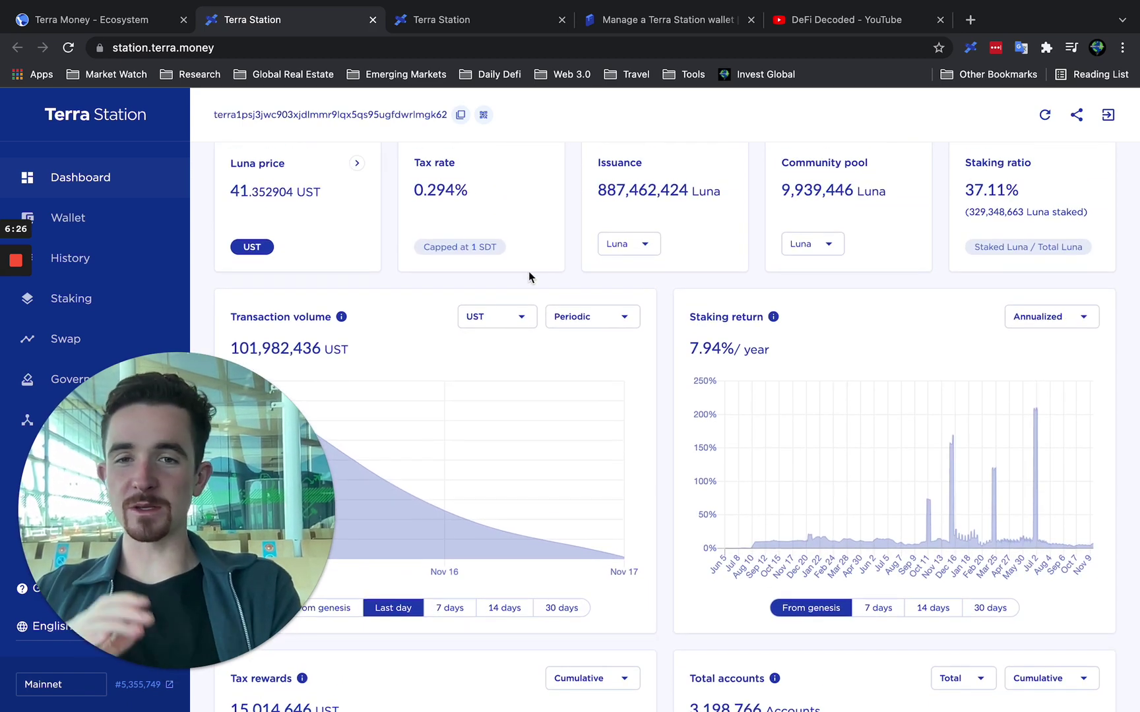
pyautogui.scroll(1, 565, 285)
pyautogui.click(623, 267)
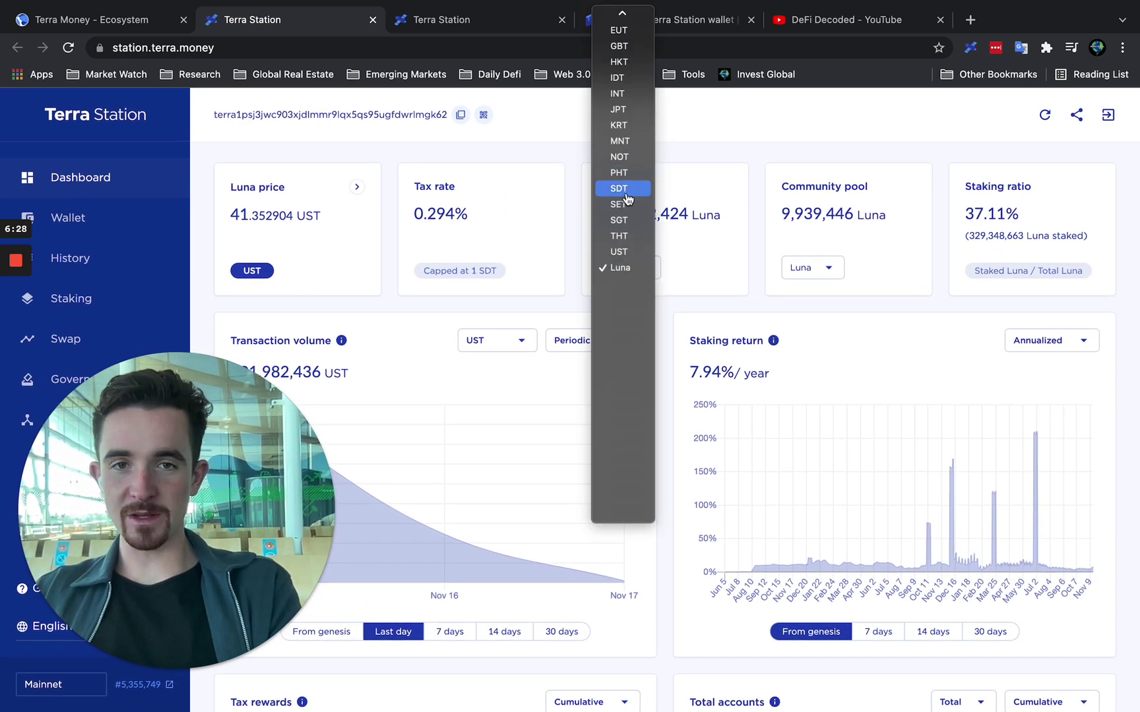
pyautogui.click(632, 78)
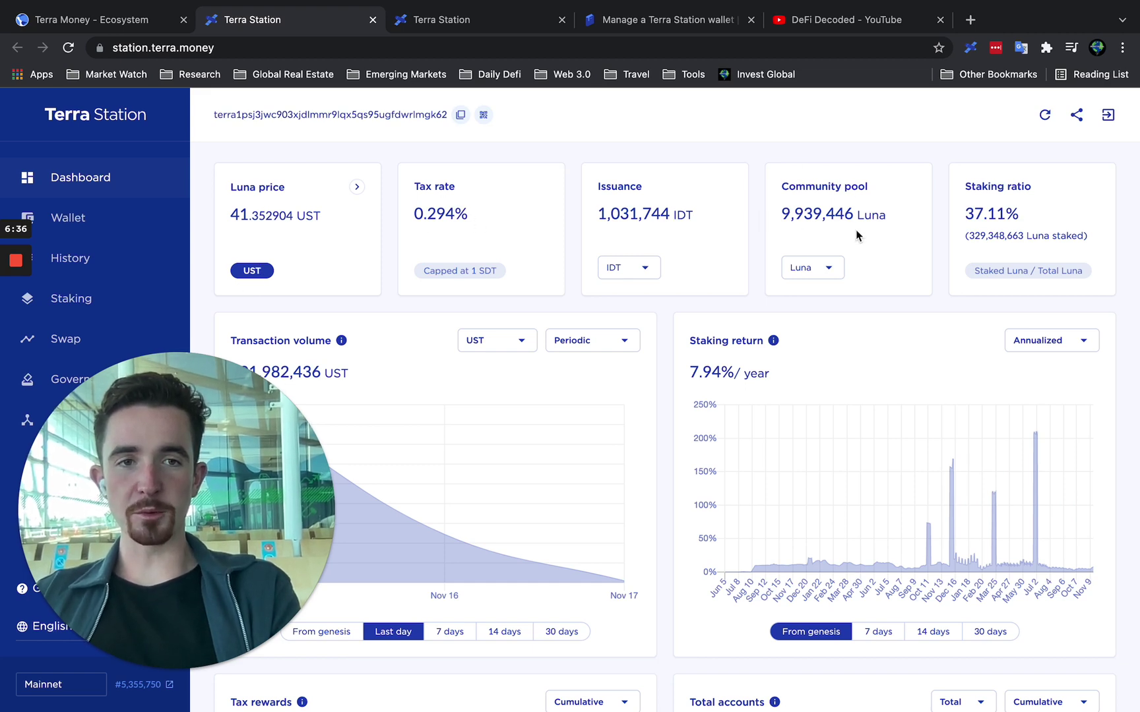
# Show the staking return as a daily rate.
pyautogui.scroll(-2, 943, 373)
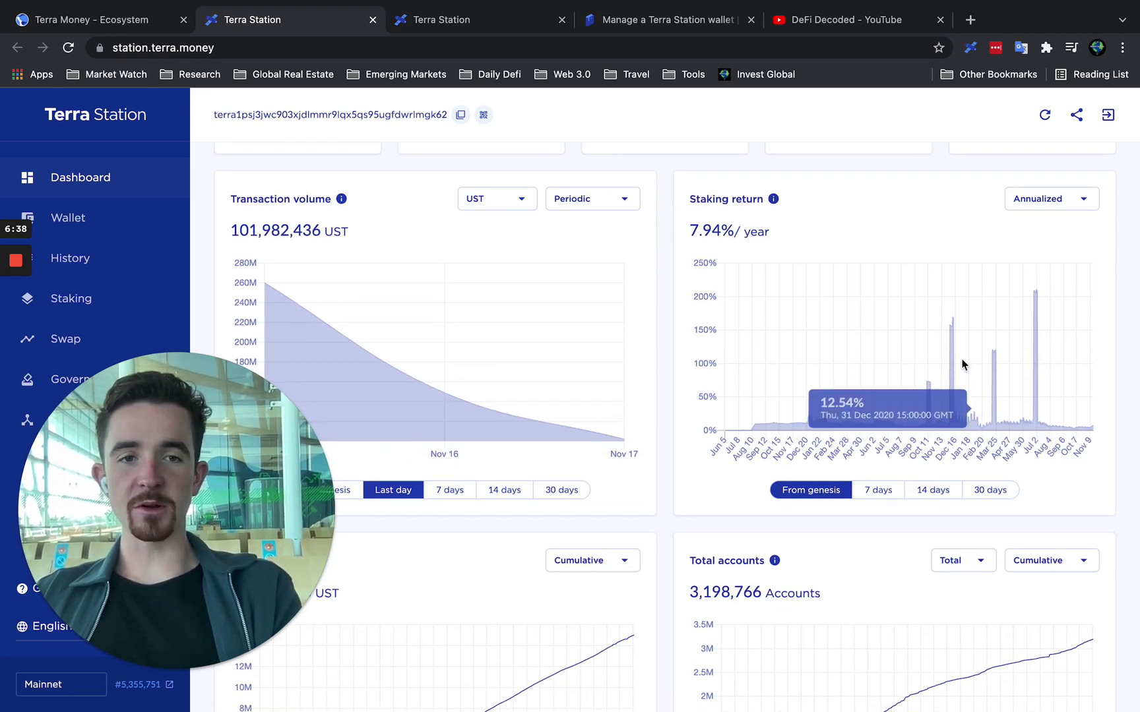
pyautogui.click(1054, 203)
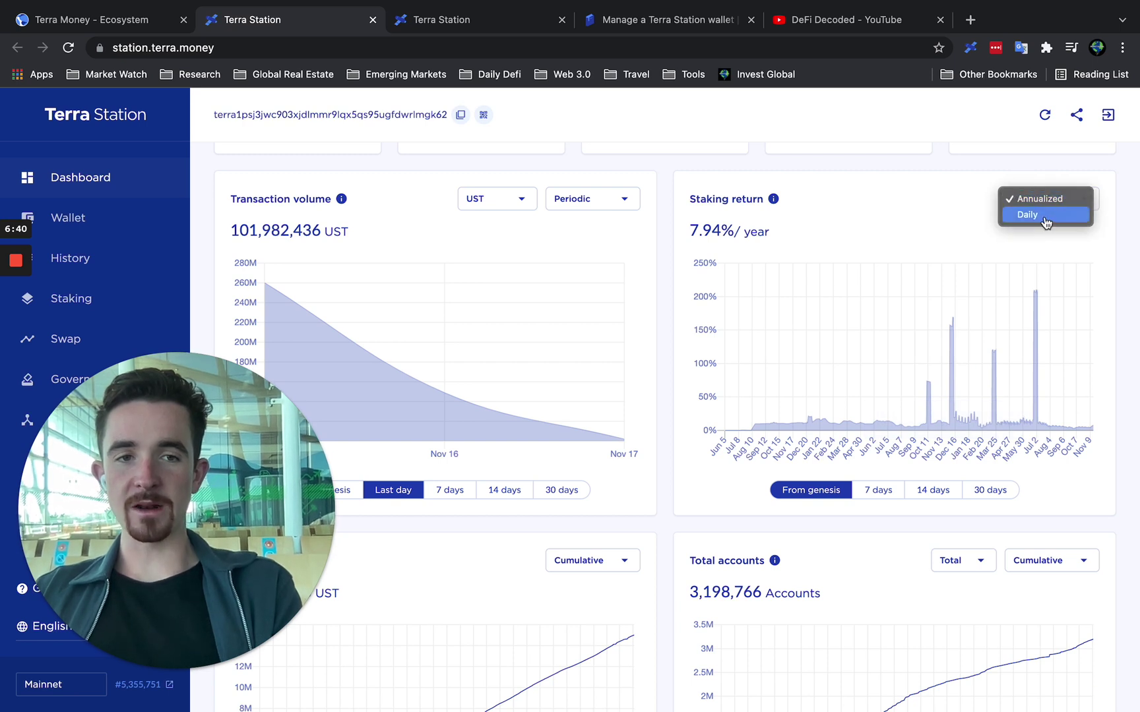
pyautogui.click(1052, 214)
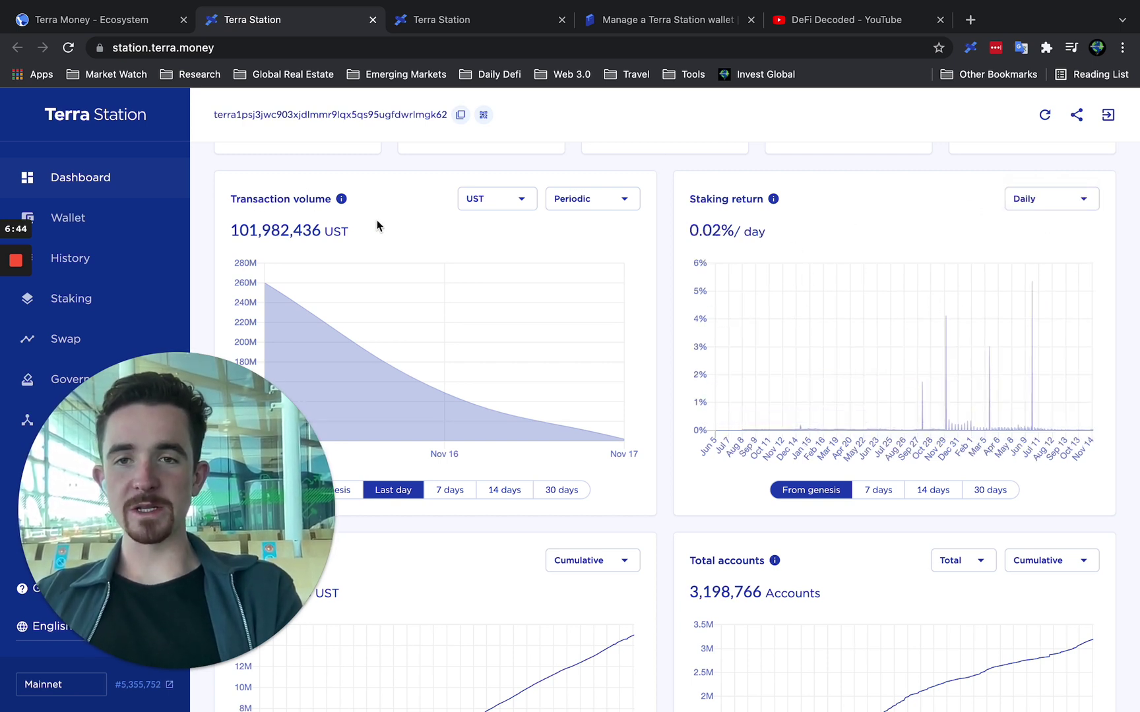
# Switch the transaction volume chart to the last 30 days.
pyautogui.scroll(-1, 377, 222)
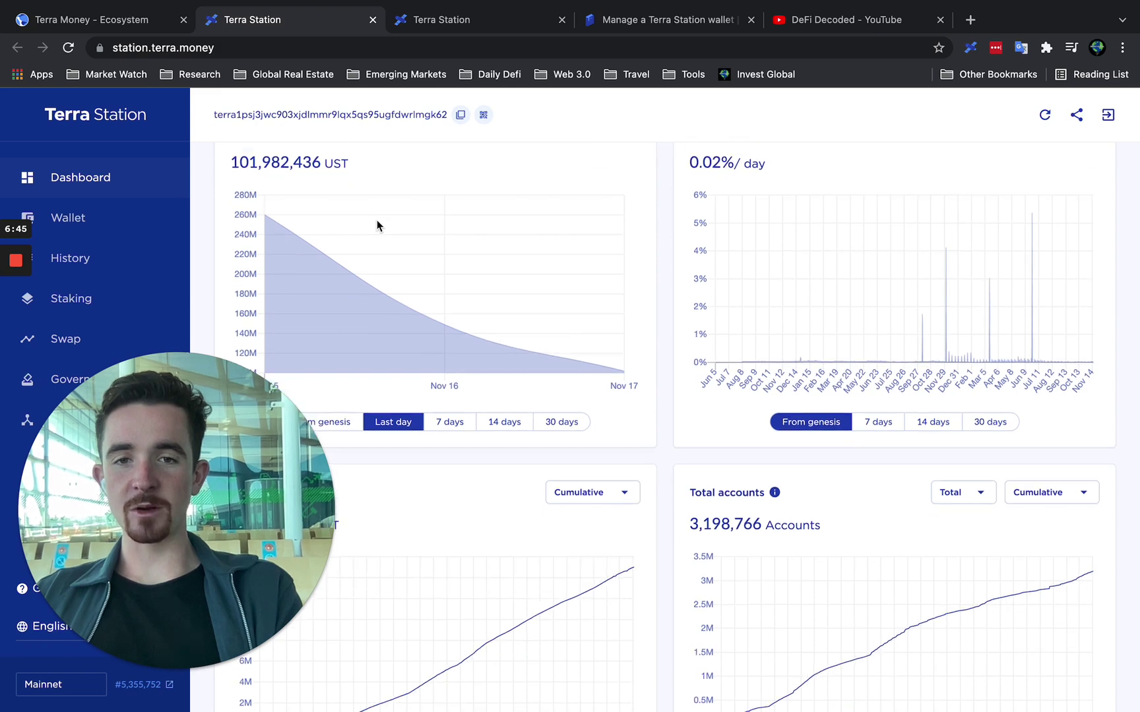
pyautogui.click(560, 422)
pyautogui.scroll(-2, 560, 422)
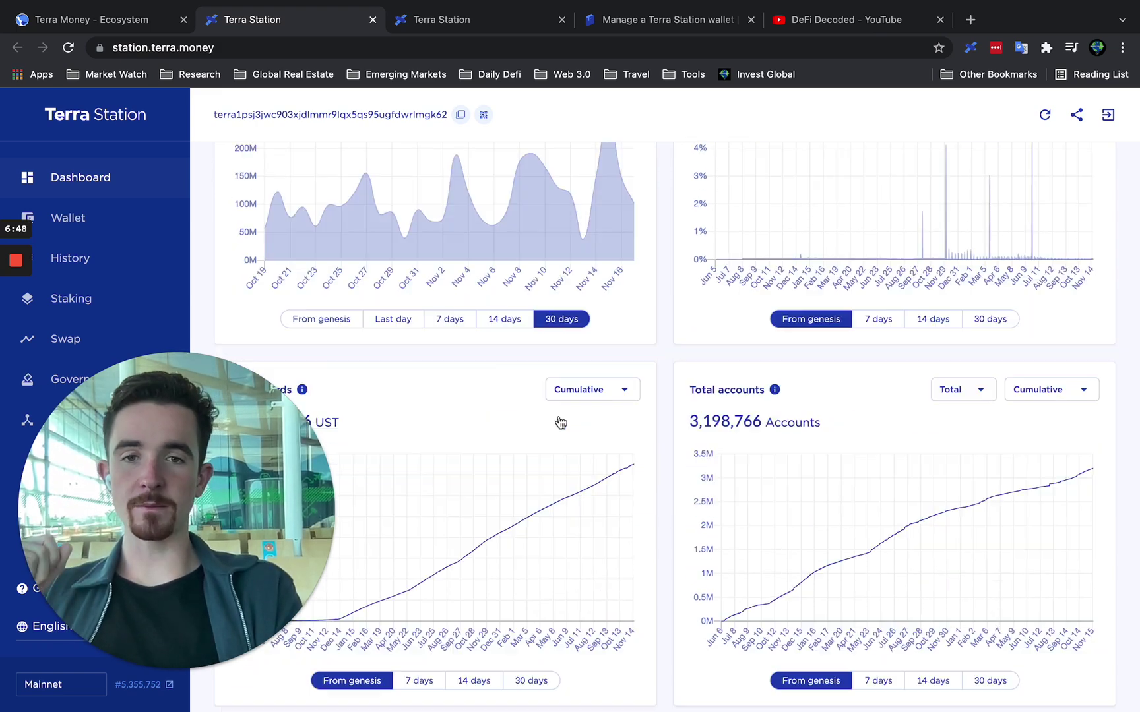
pyautogui.moveTo(849, 138); pyautogui.dragTo(751, 102)
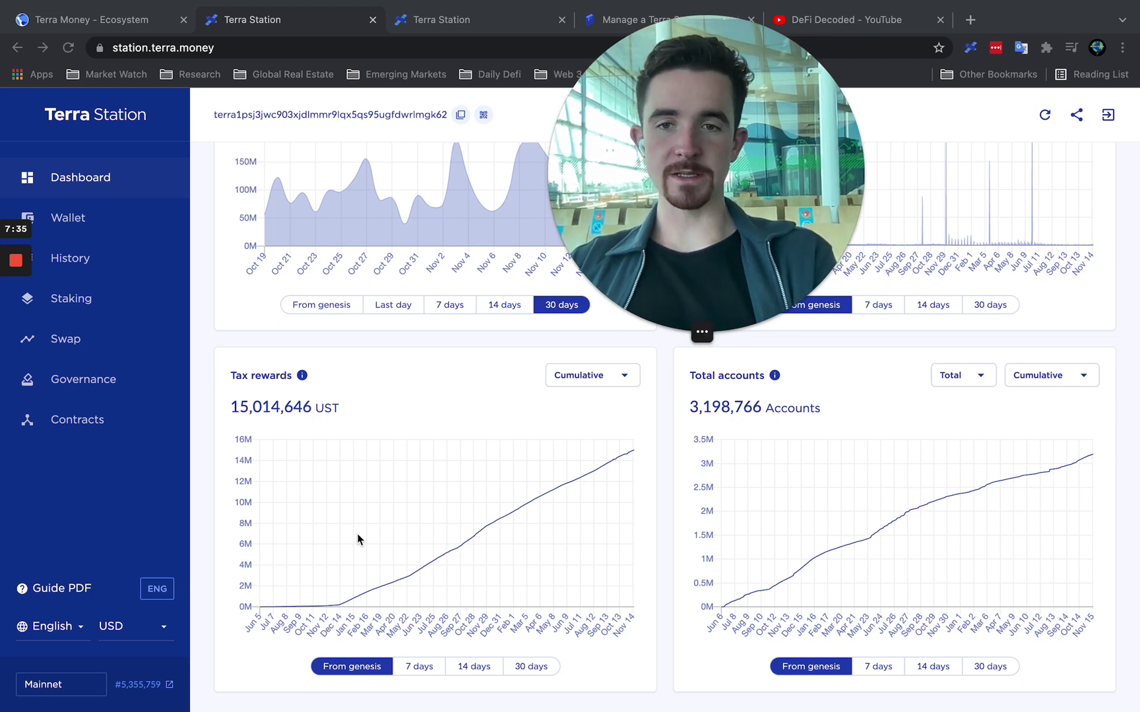
# Open the Wallet page showing 0.000000 Luna and UST balances.
pyautogui.scroll(-1, 448, 412)
pyautogui.scroll(1, 448, 416)
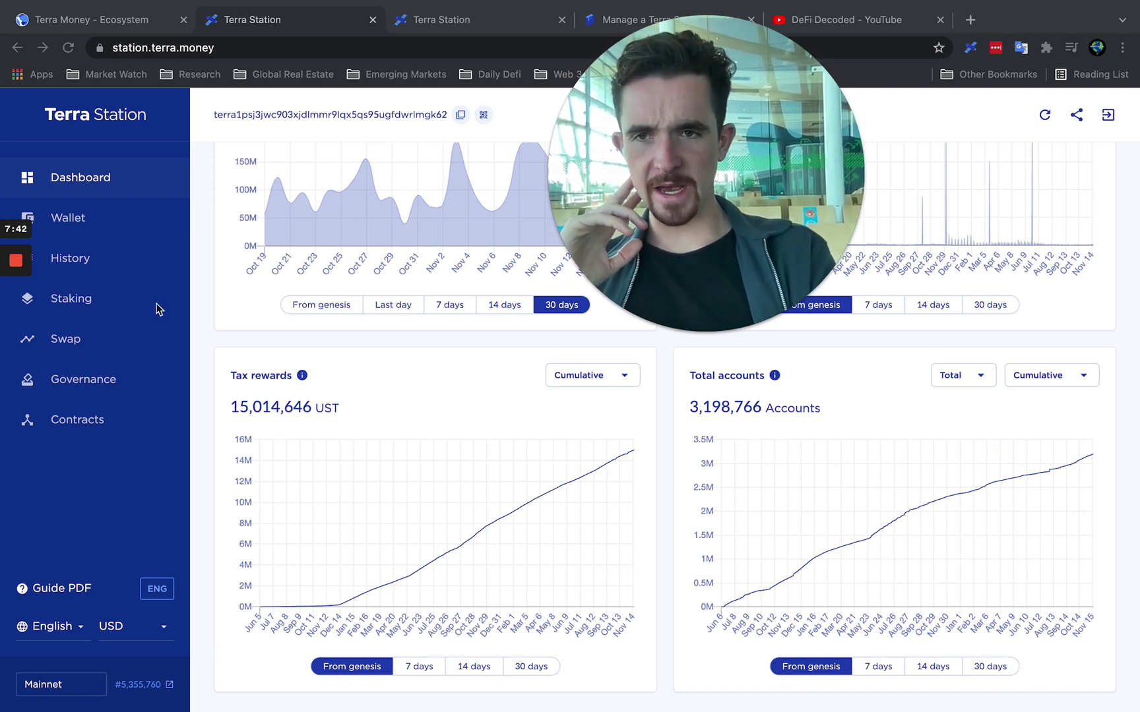
pyautogui.click(55, 220)
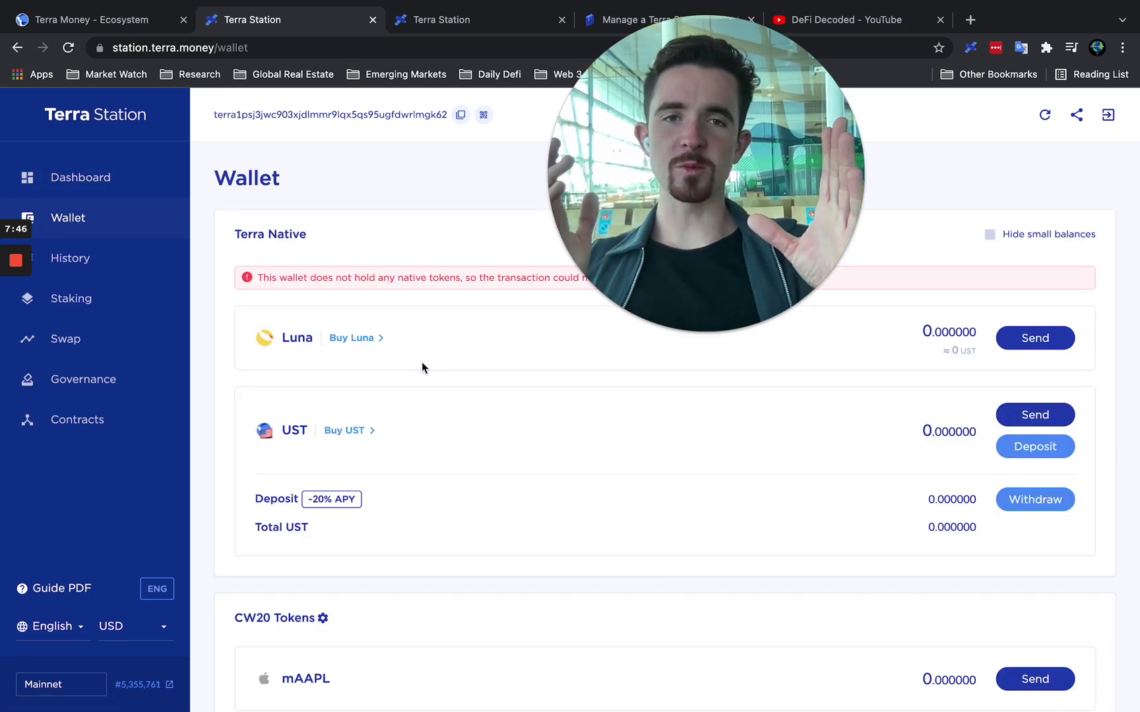
# Preview and cancel Luna's Send dialog and the address QR code, then open History.
pyautogui.click(1032, 336)
pyautogui.click(954, 255)
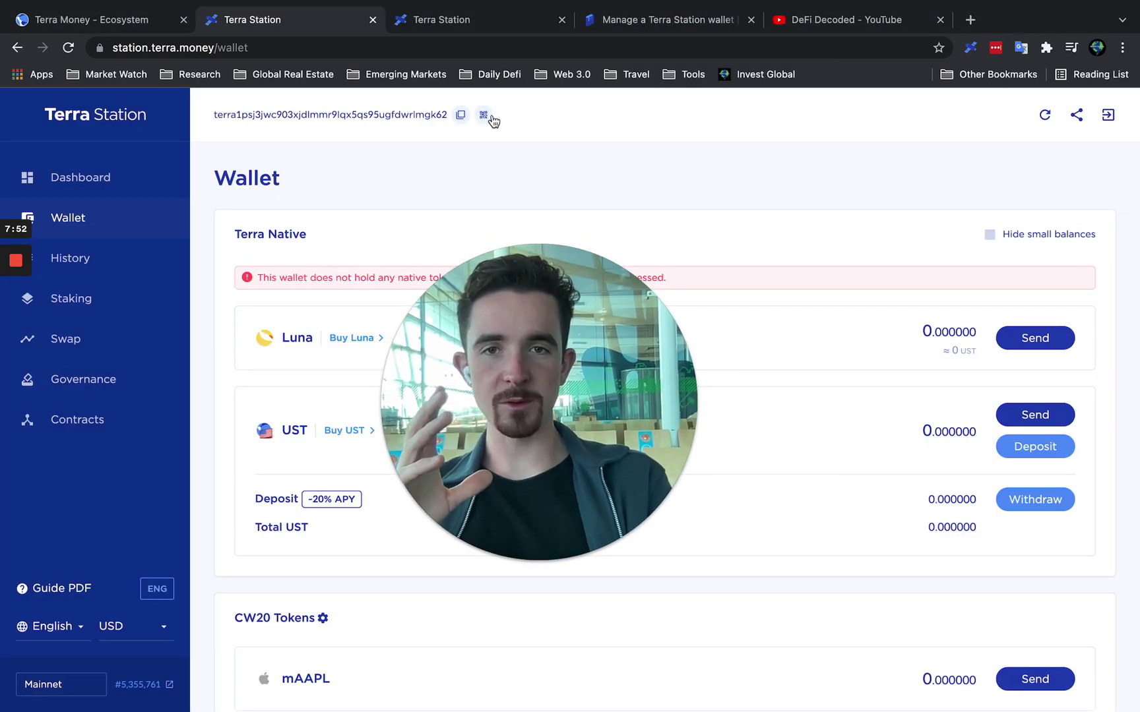
pyautogui.click(483, 115)
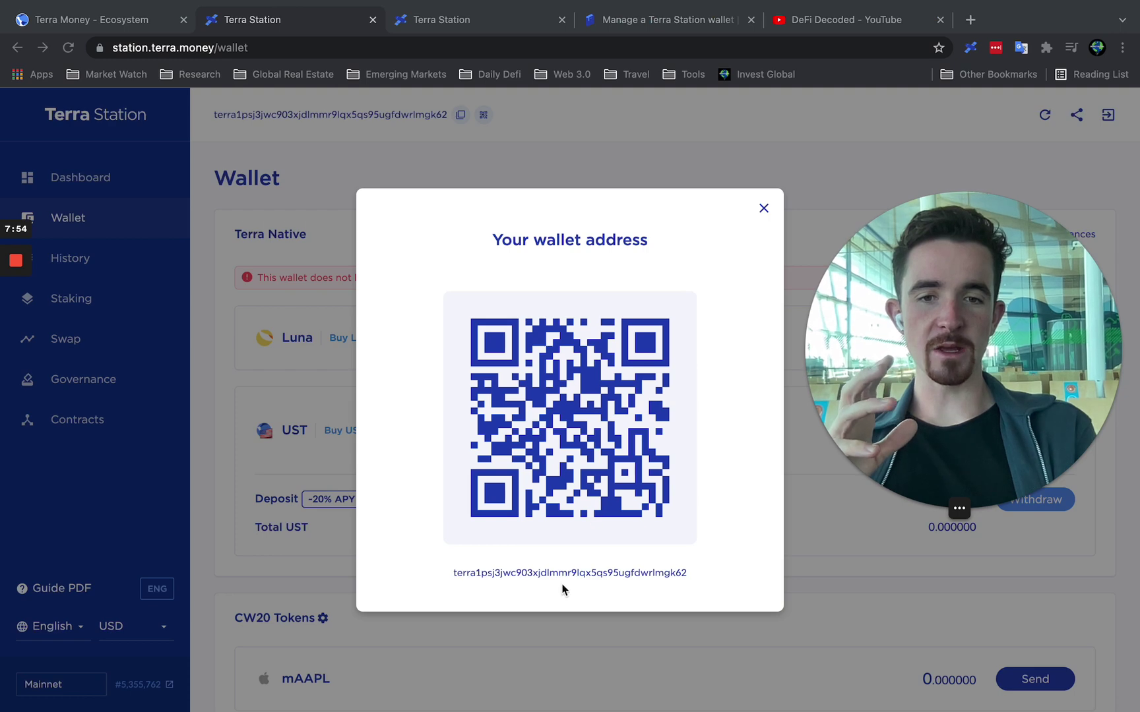
pyautogui.doubleClick(582, 571)
pyautogui.click(686, 383)
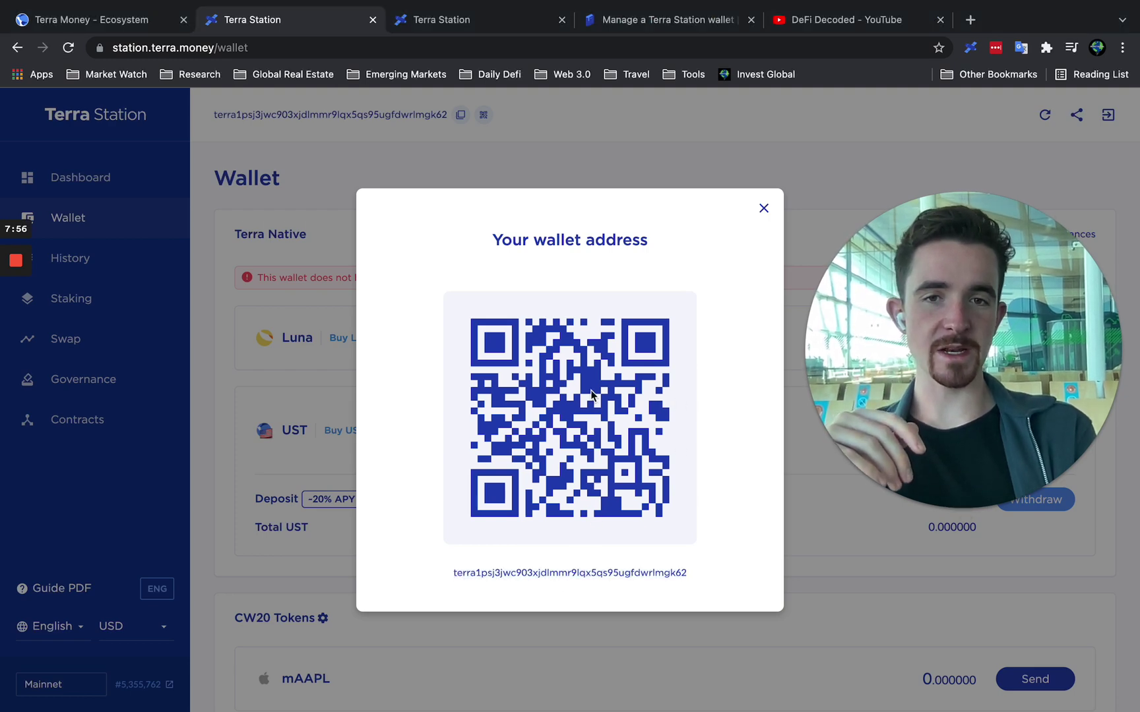
pyautogui.click(763, 209)
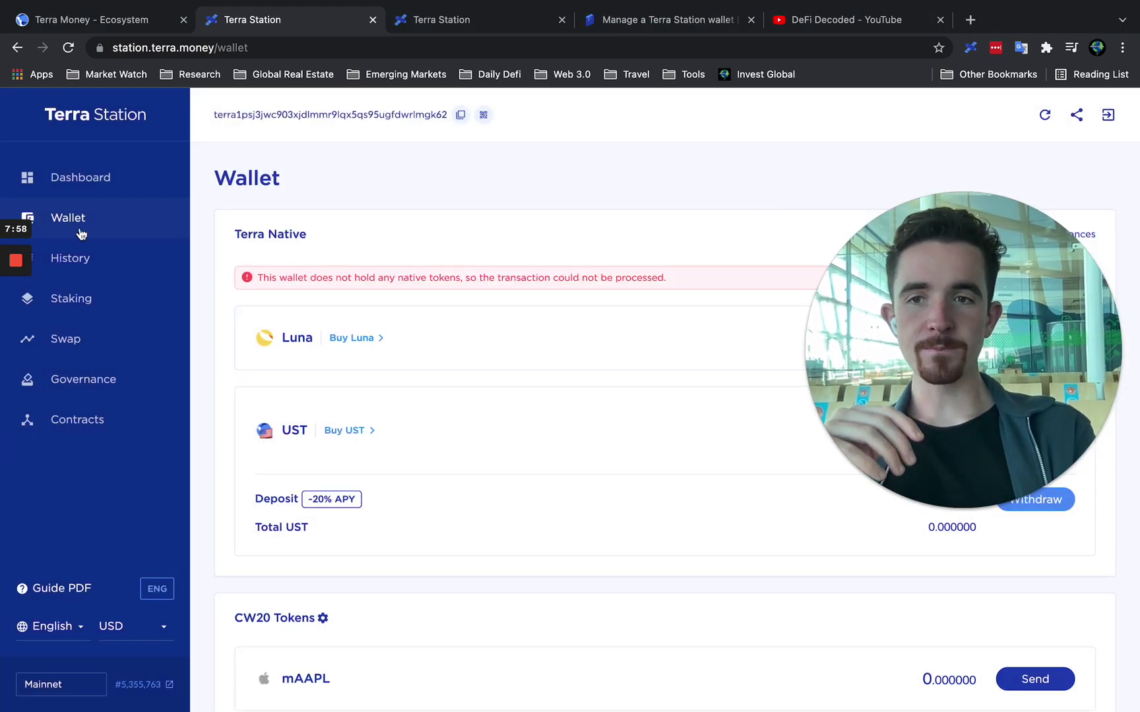
pyautogui.click(132, 267)
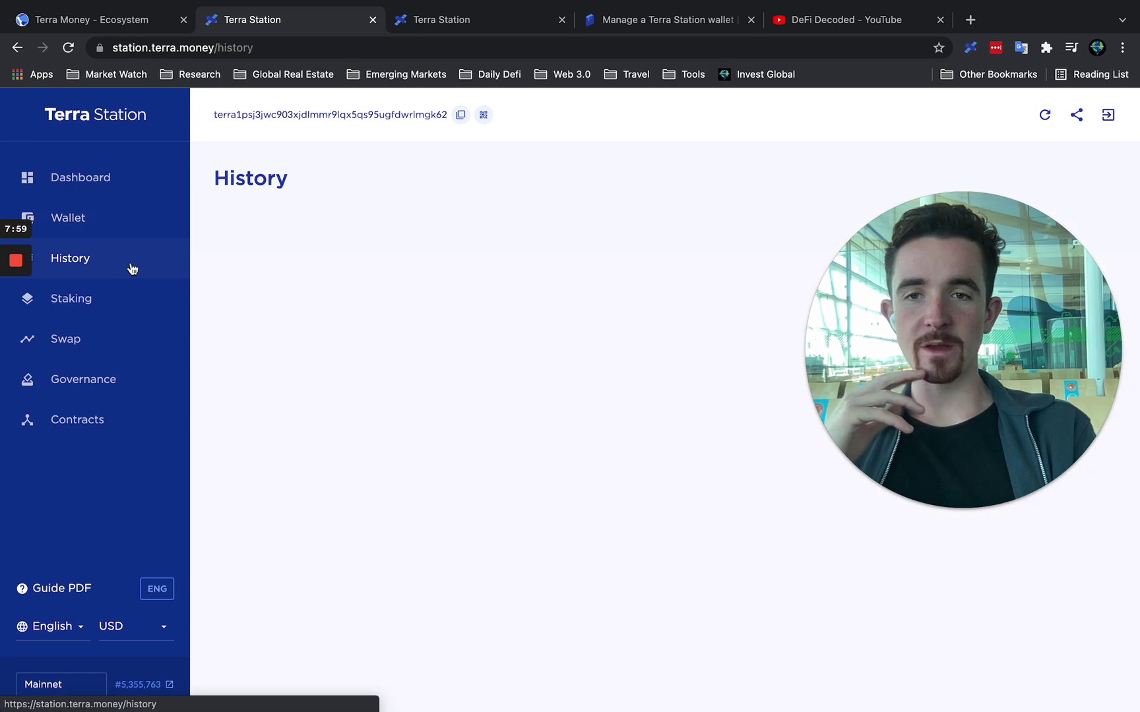
# Browse the Staking validator table, then open the Contracts page listing recent contracts.
pyautogui.click(102, 298)
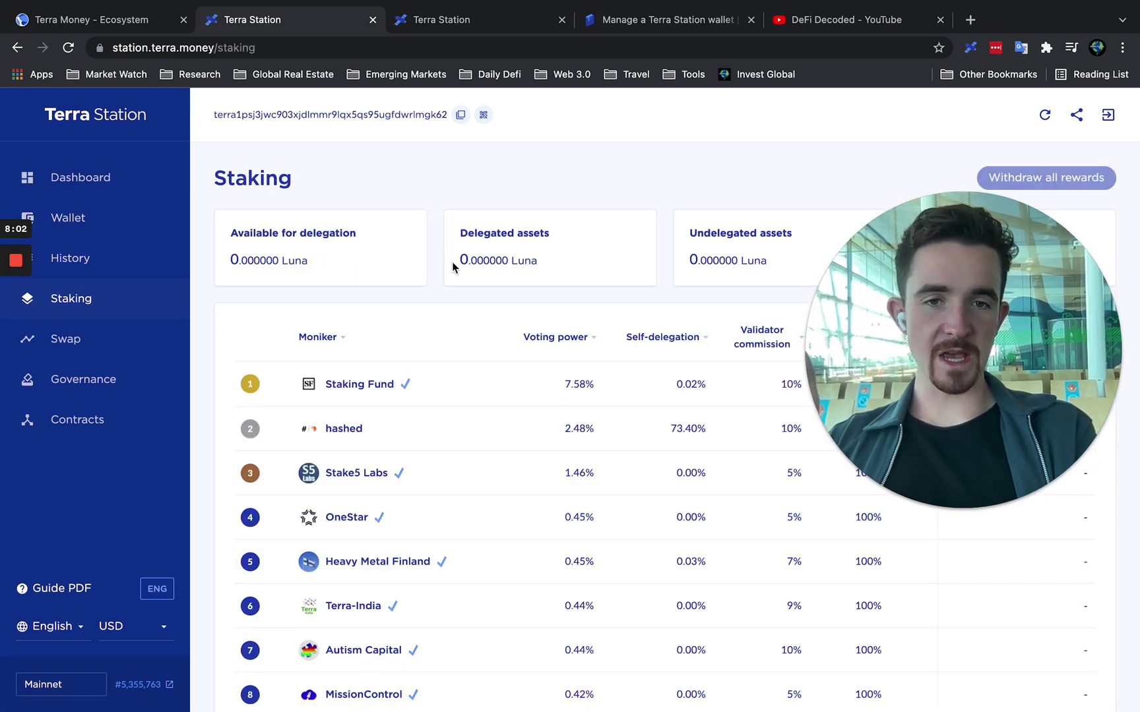
pyautogui.scroll(-1, 454, 265)
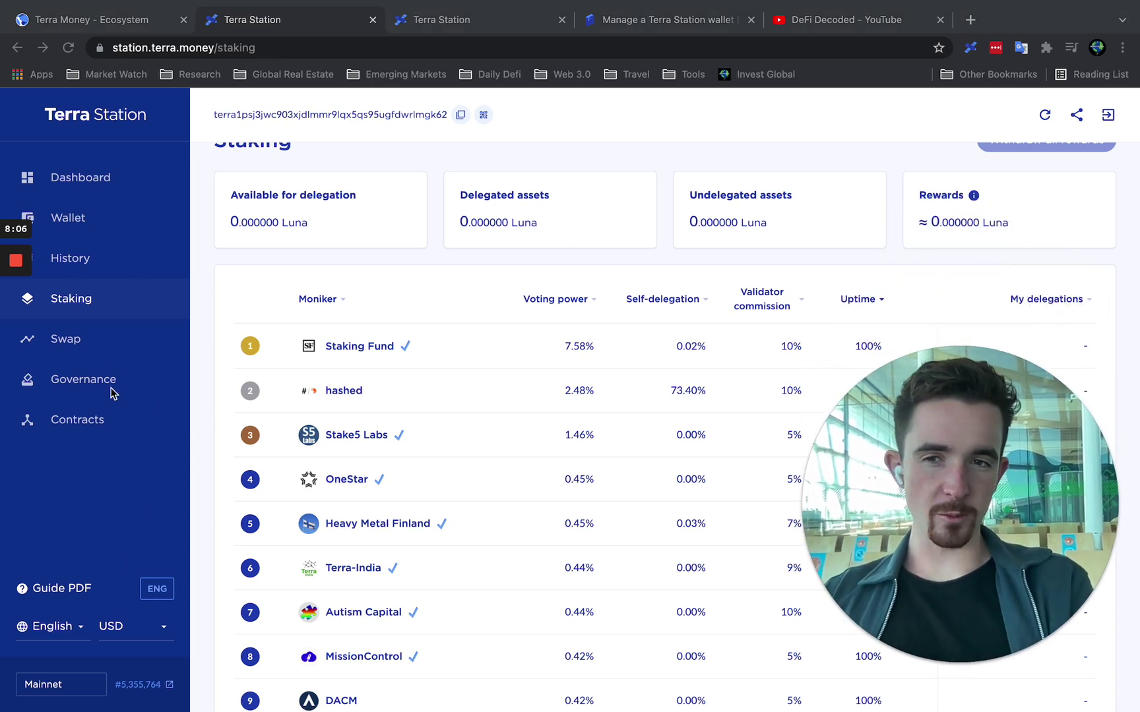
pyautogui.click(90, 424)
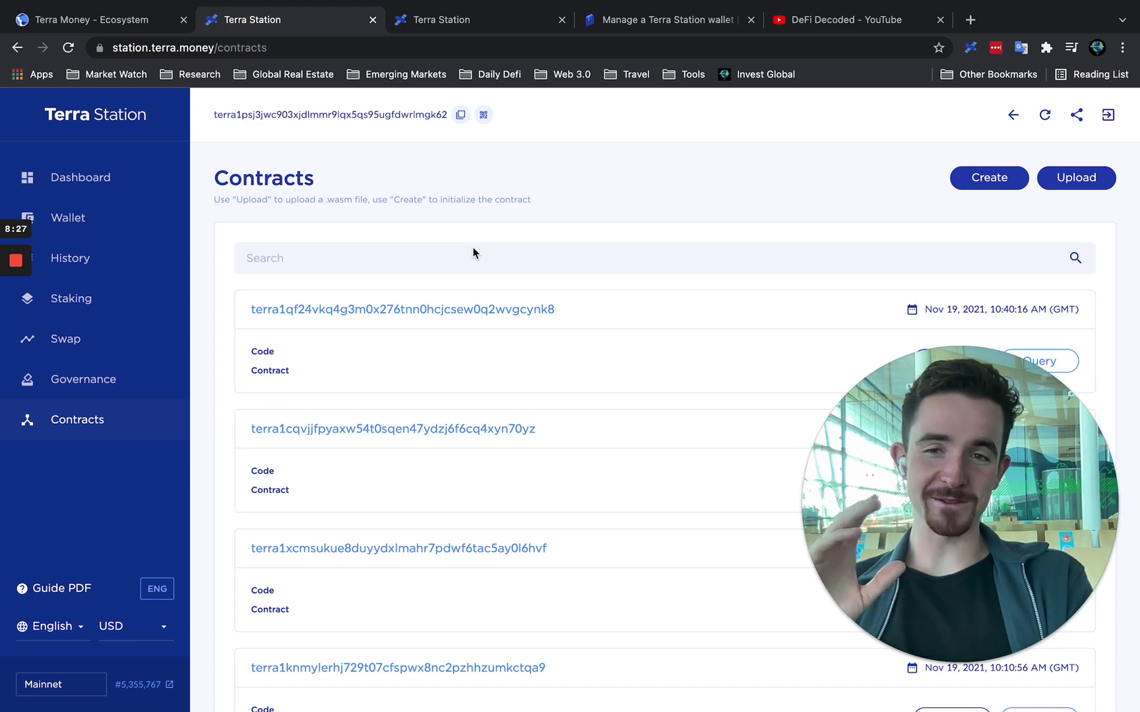
# Open the Swap page and preview the from-coin list without choosing a coin.
pyautogui.click(67, 341)
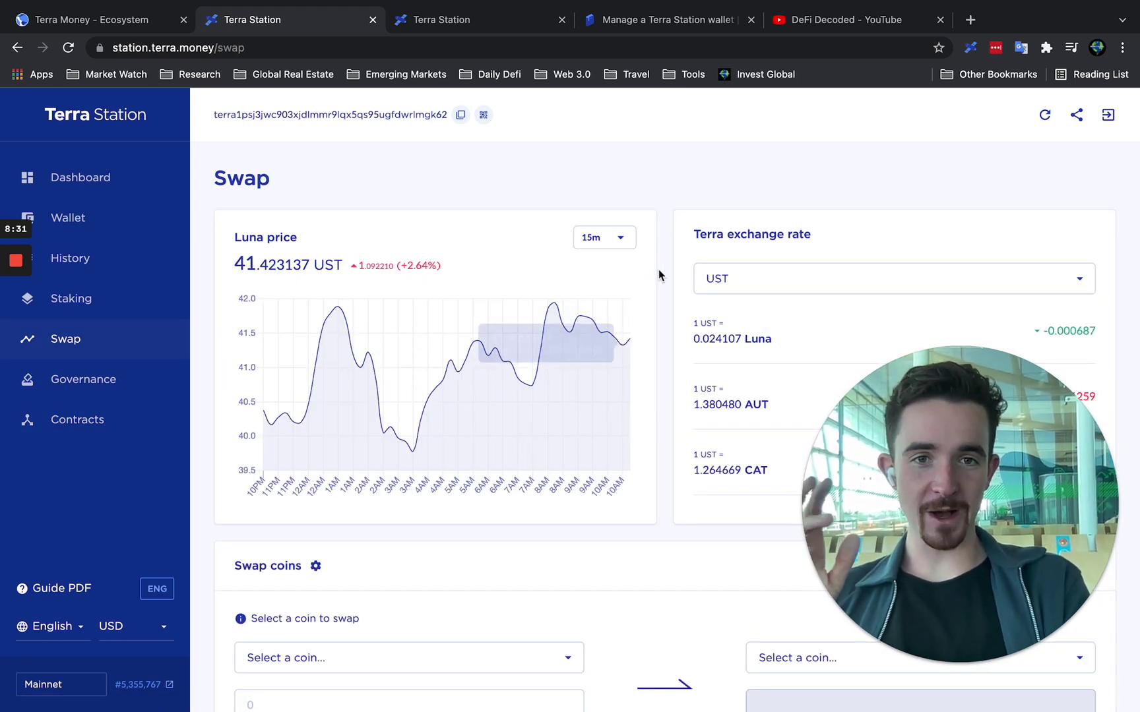
pyautogui.scroll(-3, 805, 294)
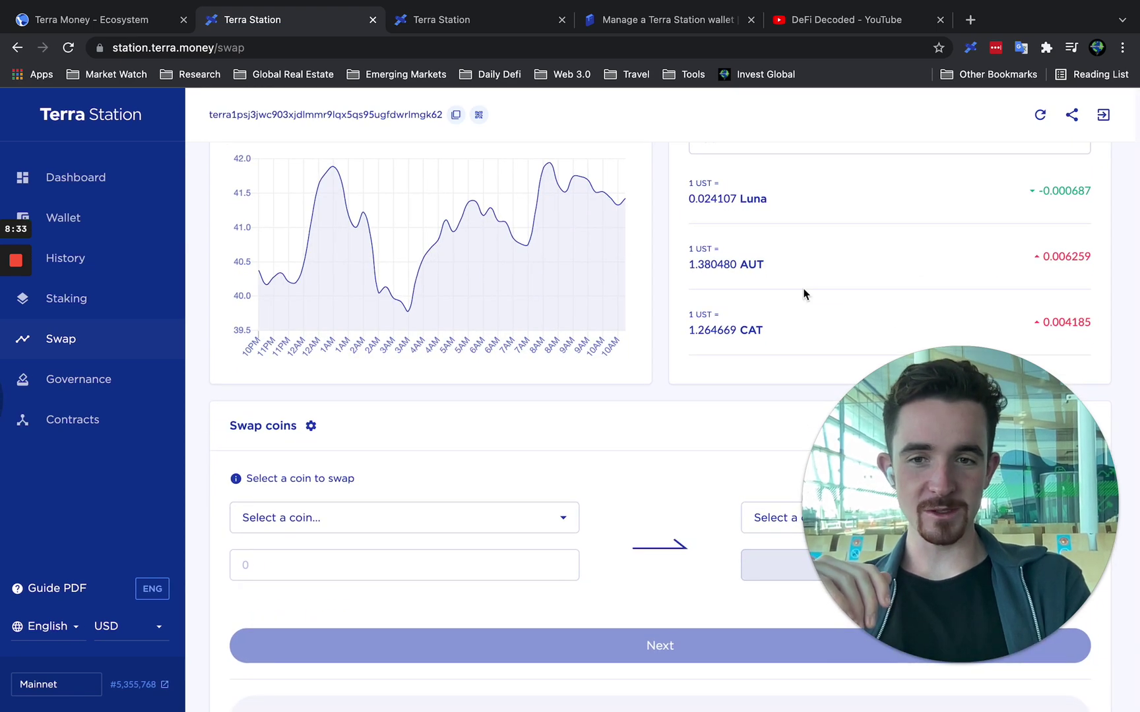
pyautogui.scroll(-3, 804, 295)
pyautogui.scroll(-2, 522, 504)
pyautogui.click(528, 452)
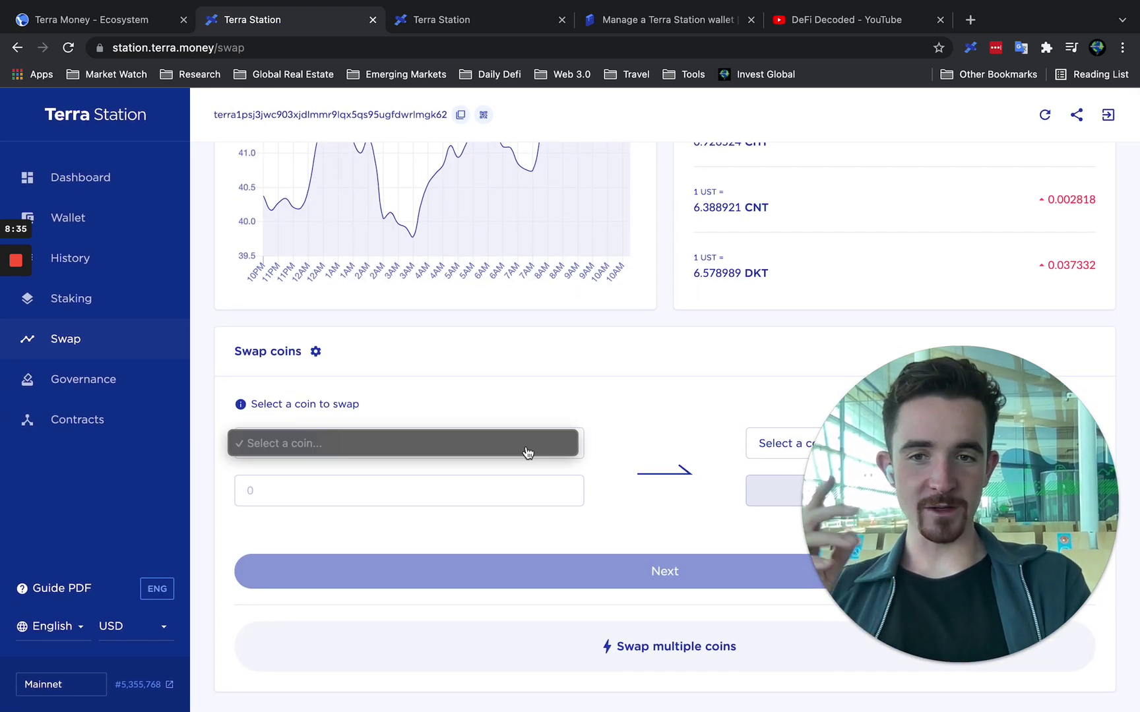
pyautogui.click(542, 404)
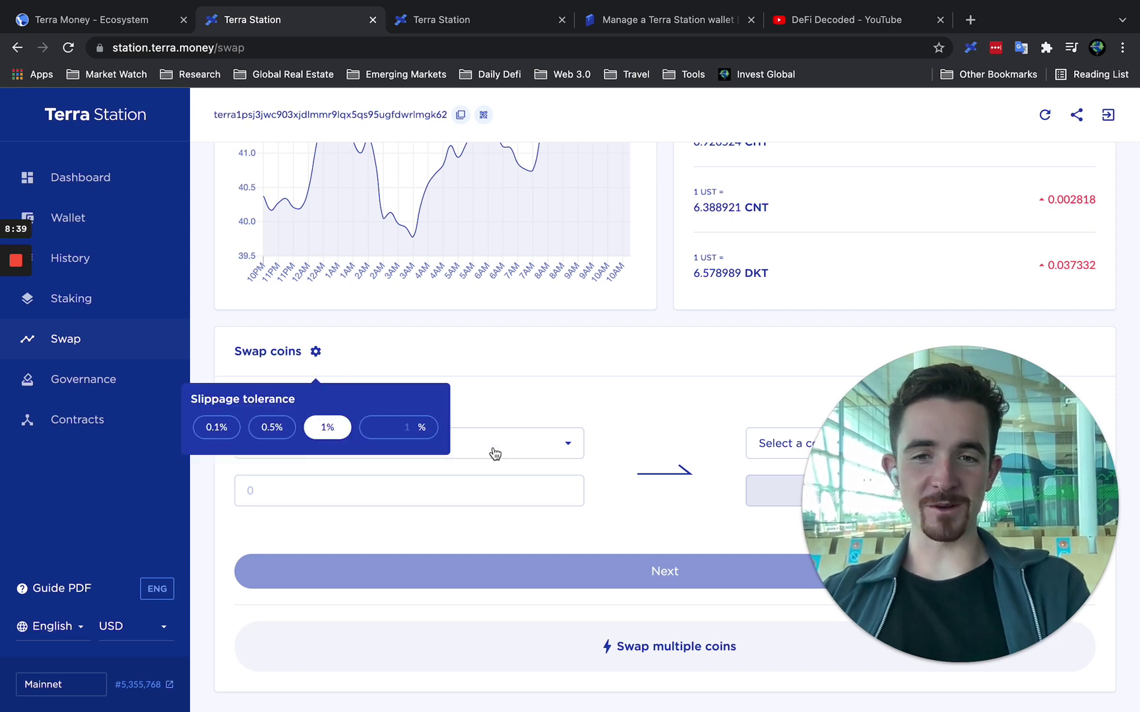
# Check the Swap multiple coins form's To list, keeping Luna, then close it.
pyautogui.click(703, 650)
pyautogui.click(417, 432)
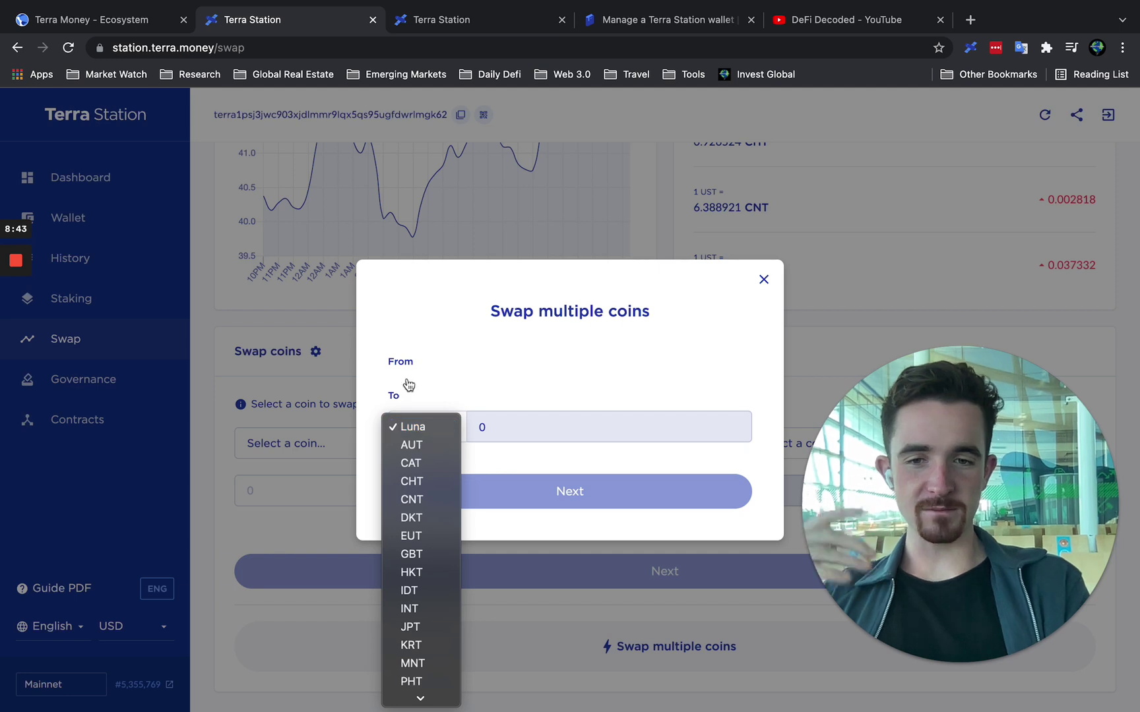
pyautogui.click(769, 280)
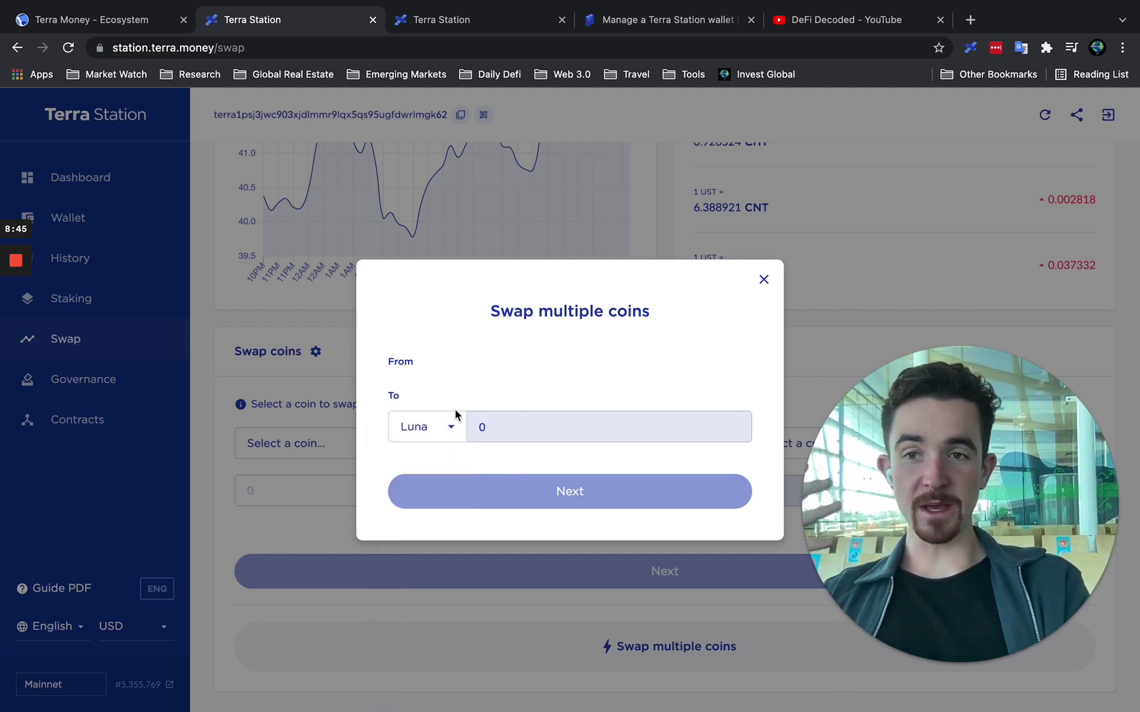
pyautogui.click(767, 277)
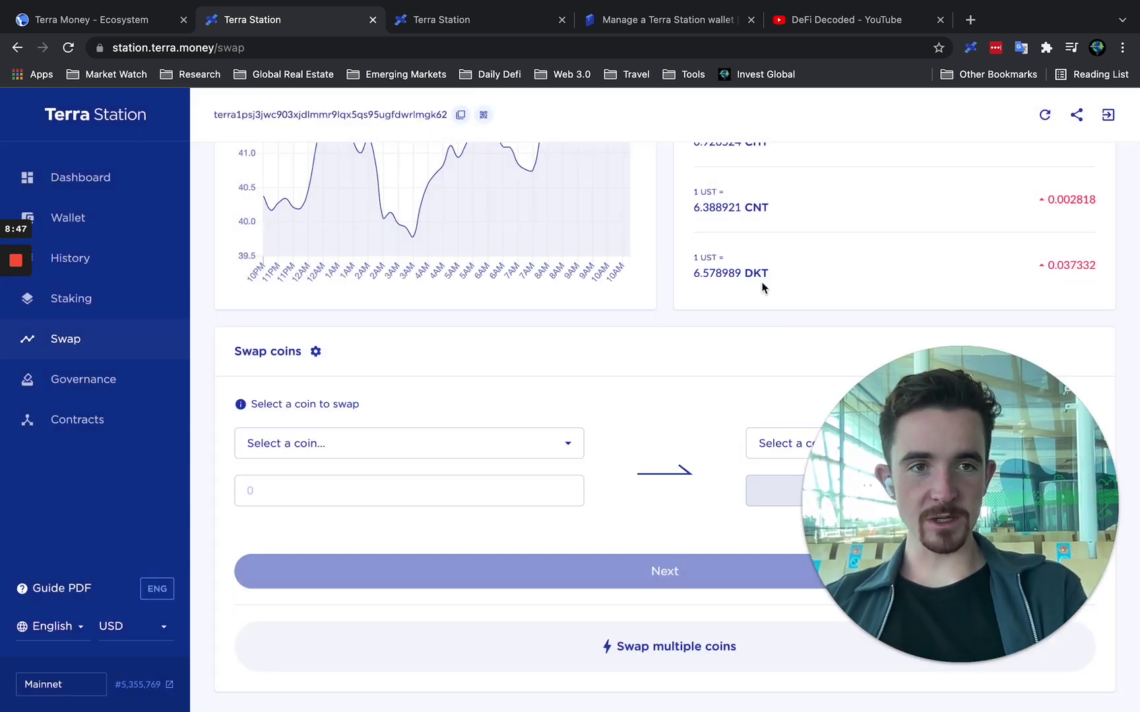
pyautogui.scroll(5, 686, 343)
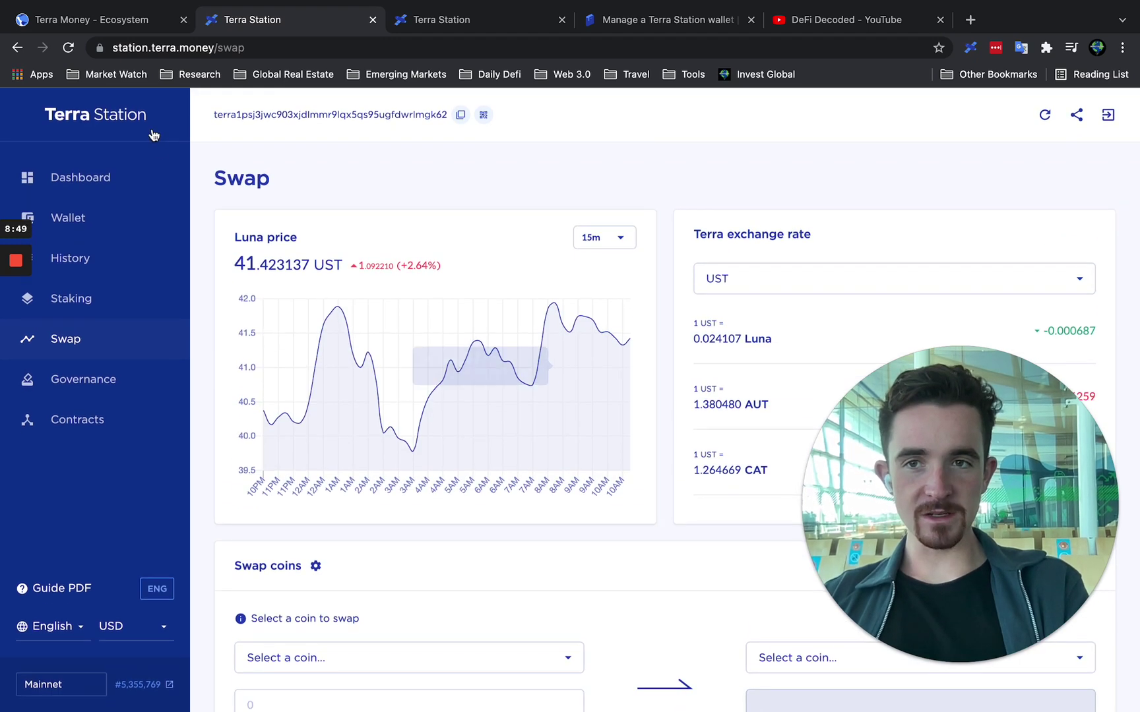
# Revisit the Terra Station dashboard, then bring the DeFi Decoded YouTube playlist forward.
pyautogui.click(99, 177)
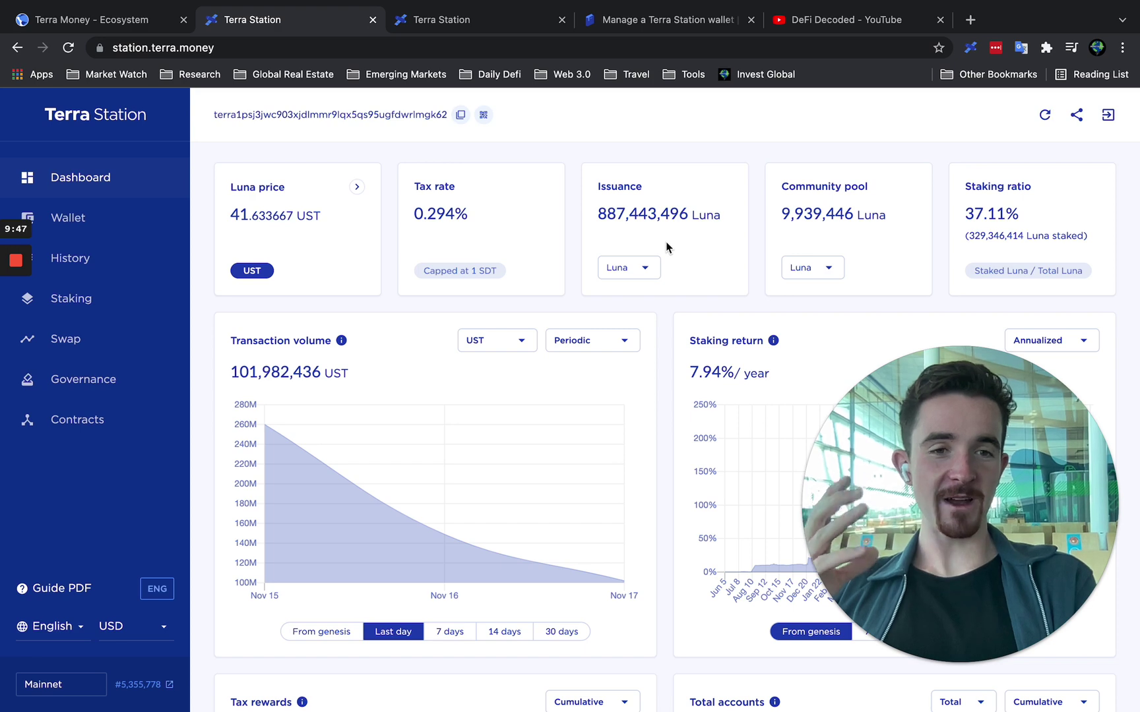
pyautogui.click(810, 10)
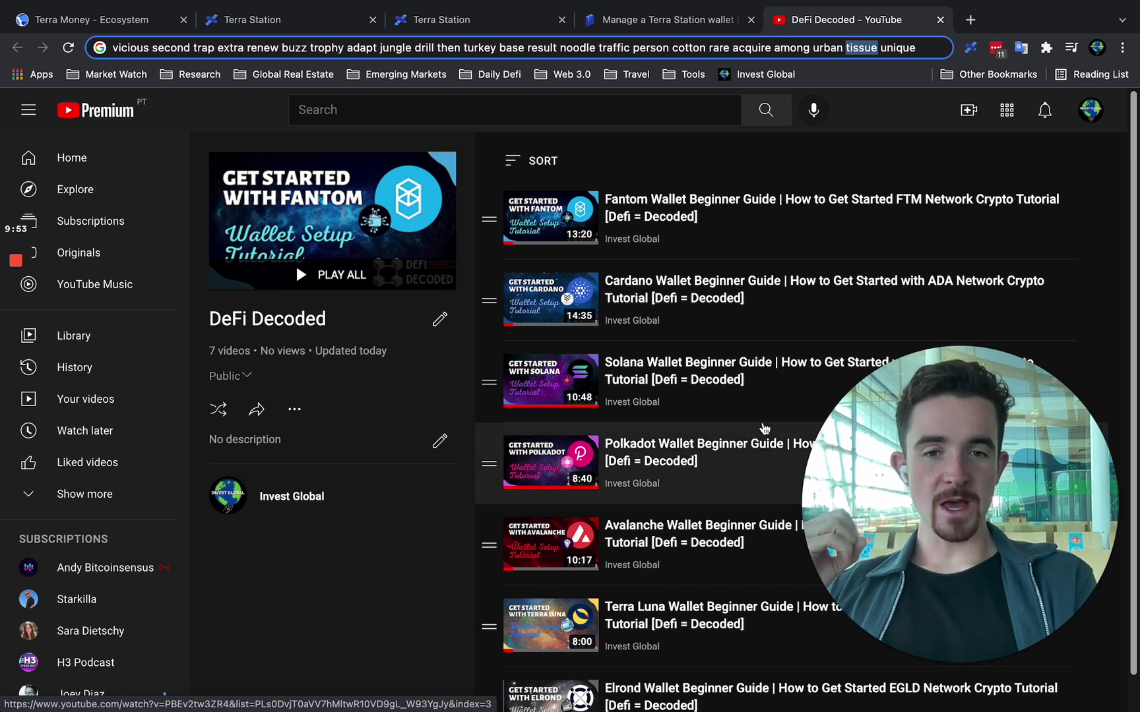
pyautogui.scroll(-1, 764, 429)
pyautogui.scroll(1, 764, 429)
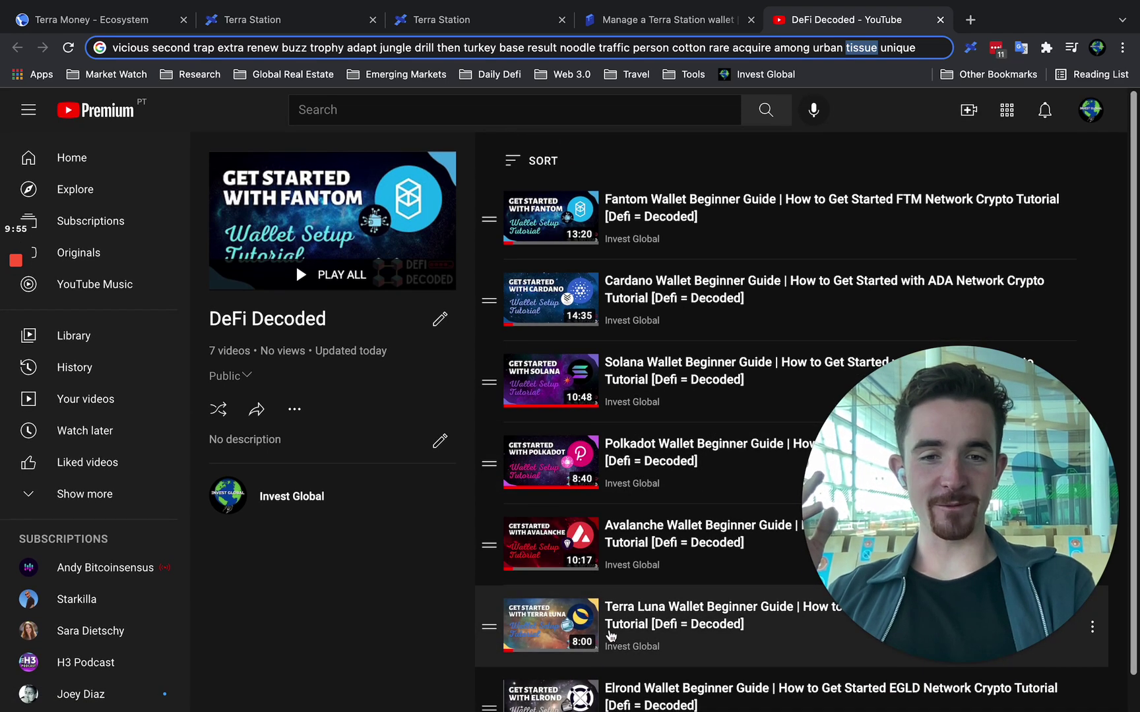